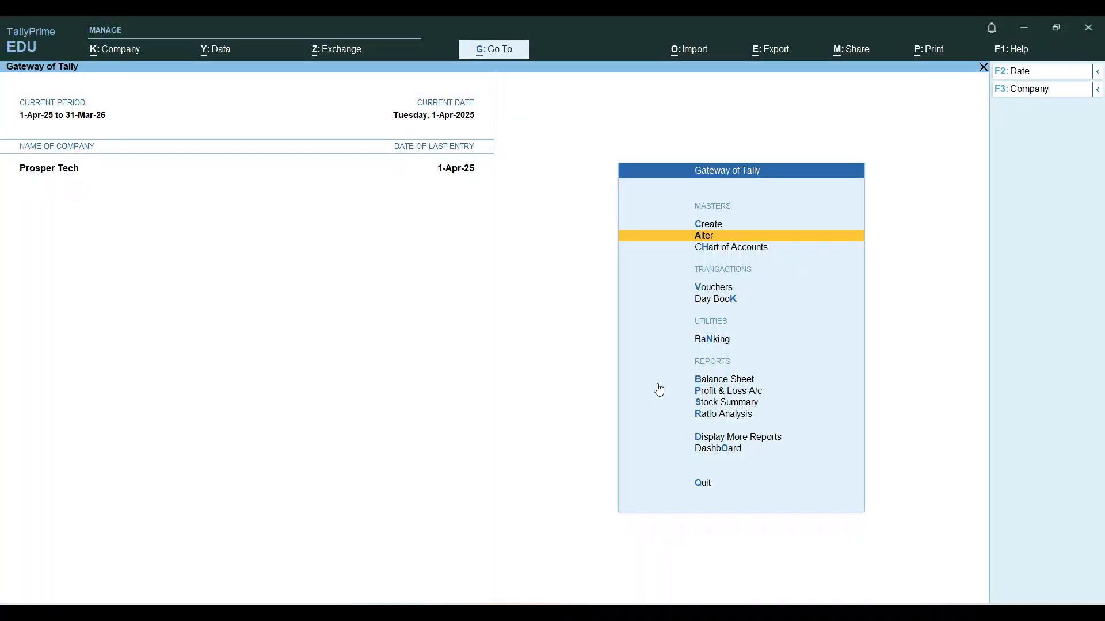
pyautogui.press('Down')
pyautogui.press('Down')
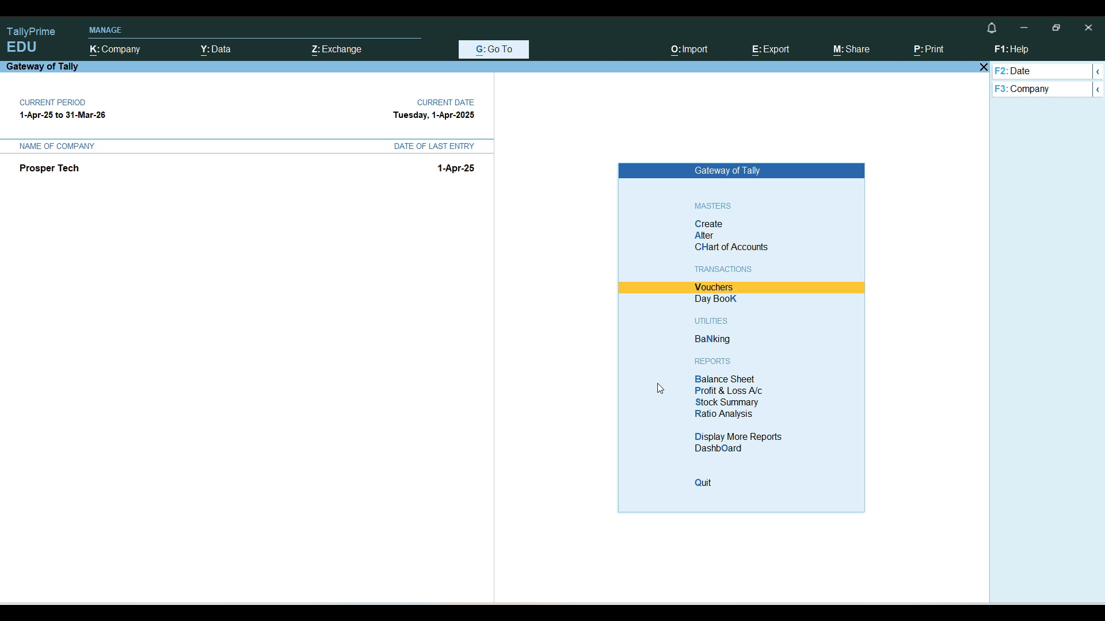
pyautogui.press('Up')
pyautogui.press('Up')
pyautogui.press('Up')
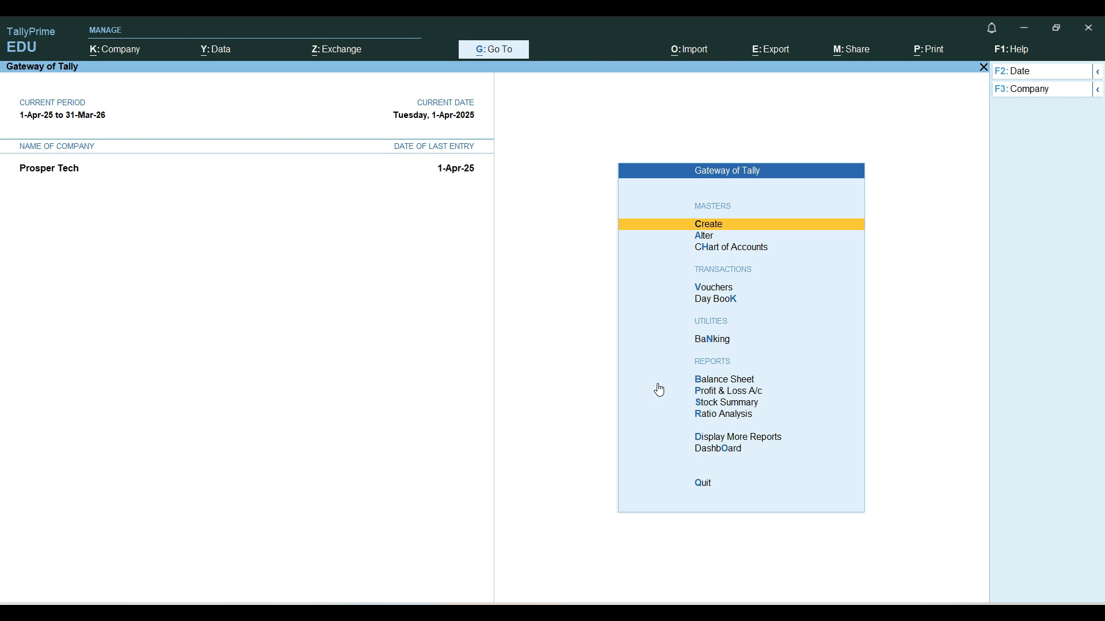
# Enable batches and expiry date maintenance for batches in the Prosper Tech company features, and save the settings
pyautogui.press('F11')
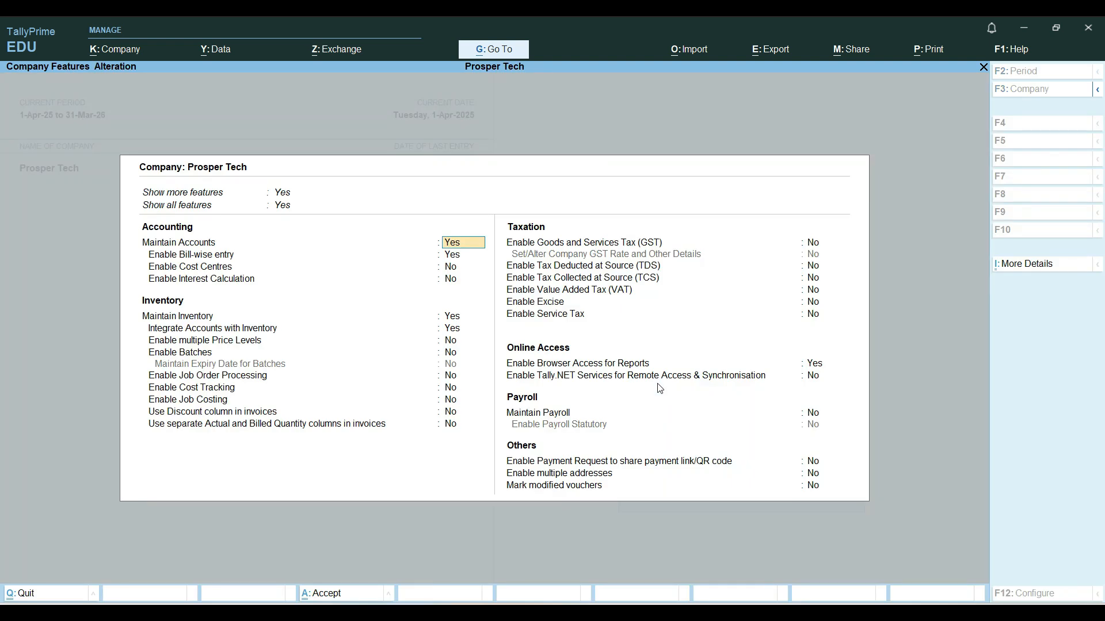
pyautogui.press('Return')
pyautogui.press('Return')
pyautogui.press('Return')
pyautogui.press('Return')
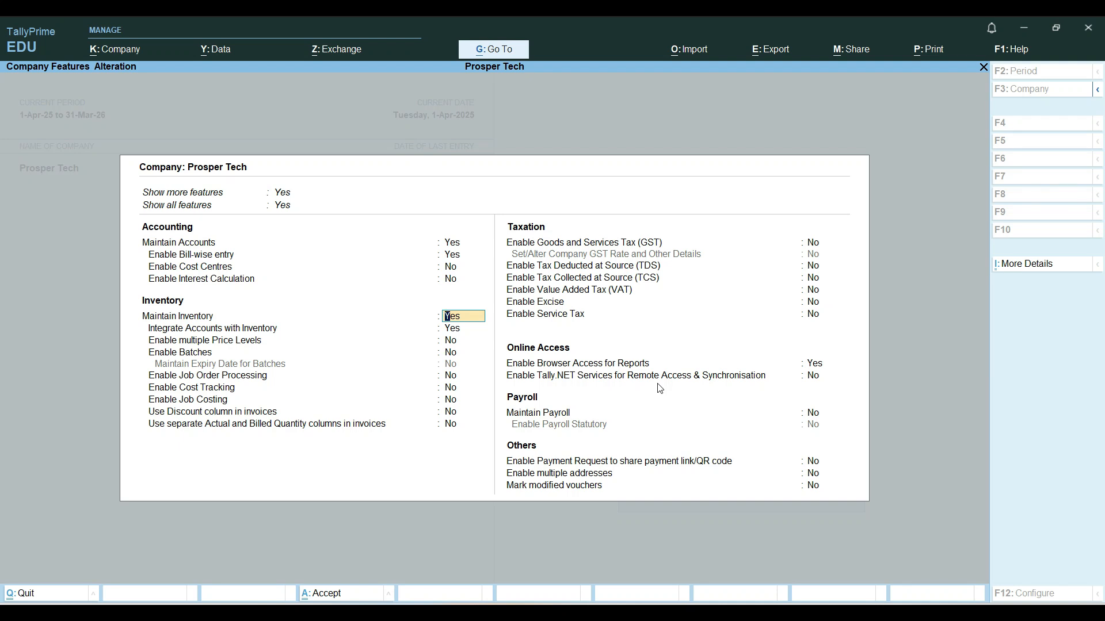
pyautogui.press('Return')
pyautogui.press('Return')
pyautogui.press('Return')
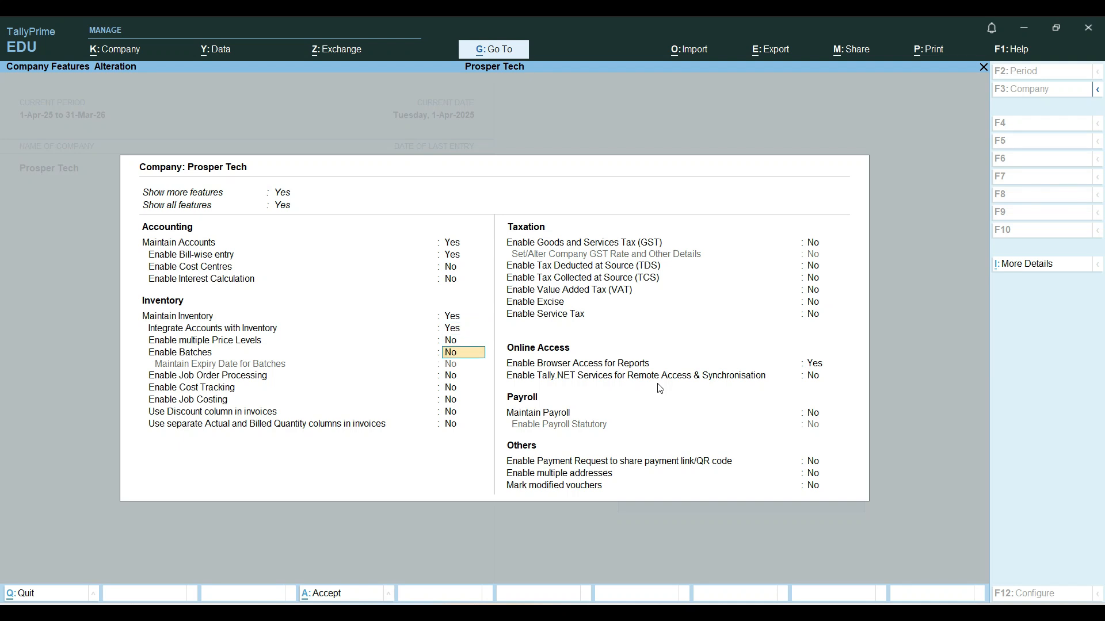
pyautogui.press('y')
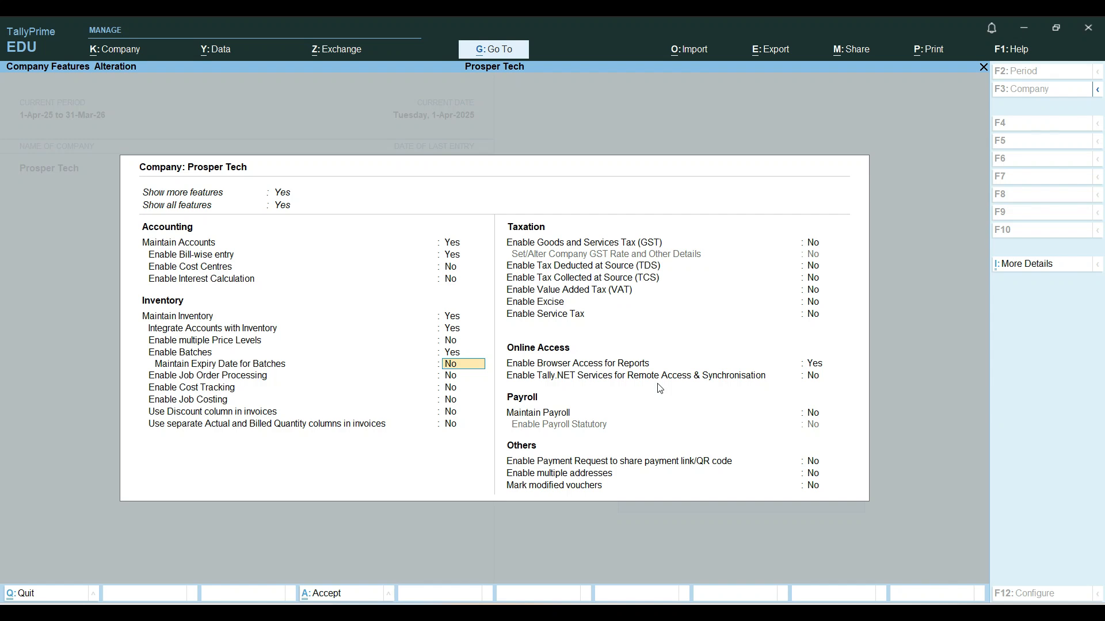
pyautogui.press('y')
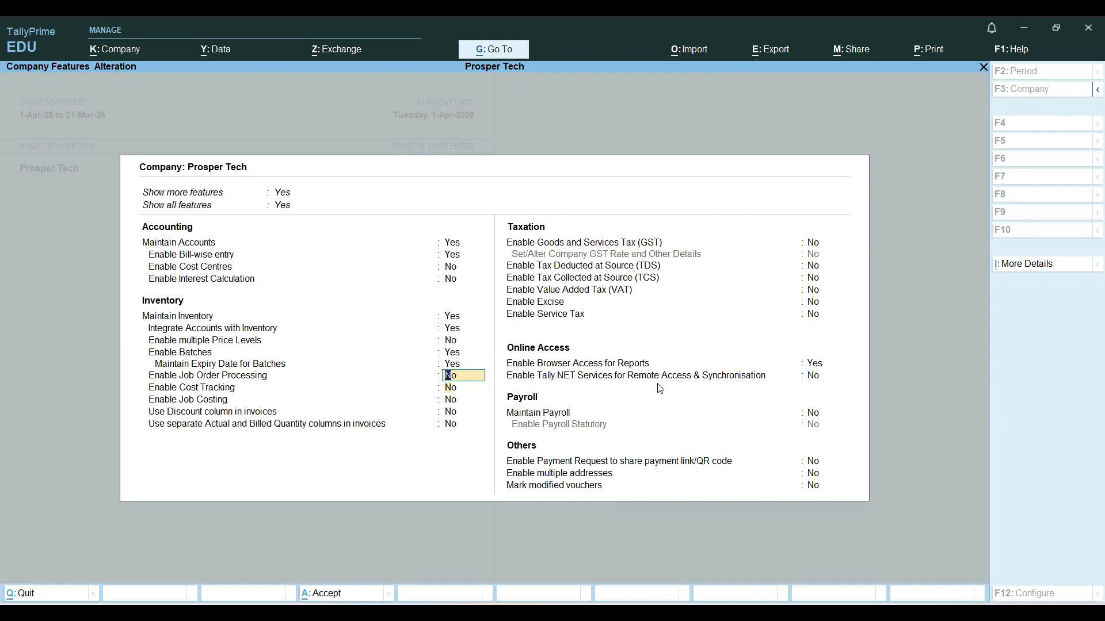
pyautogui.press('Return')
pyautogui.press('Return')
pyautogui.press('Return')
pyautogui.press('Return')
pyautogui.press('Return')
pyautogui.press('Return')
pyautogui.press('Return')
pyautogui.press('Return')
pyautogui.press('Return')
pyautogui.press('Return')
pyautogui.press('Return')
pyautogui.press('Return')
pyautogui.press('Return')
pyautogui.press('Return')
pyautogui.press('Return')
pyautogui.press('Return')
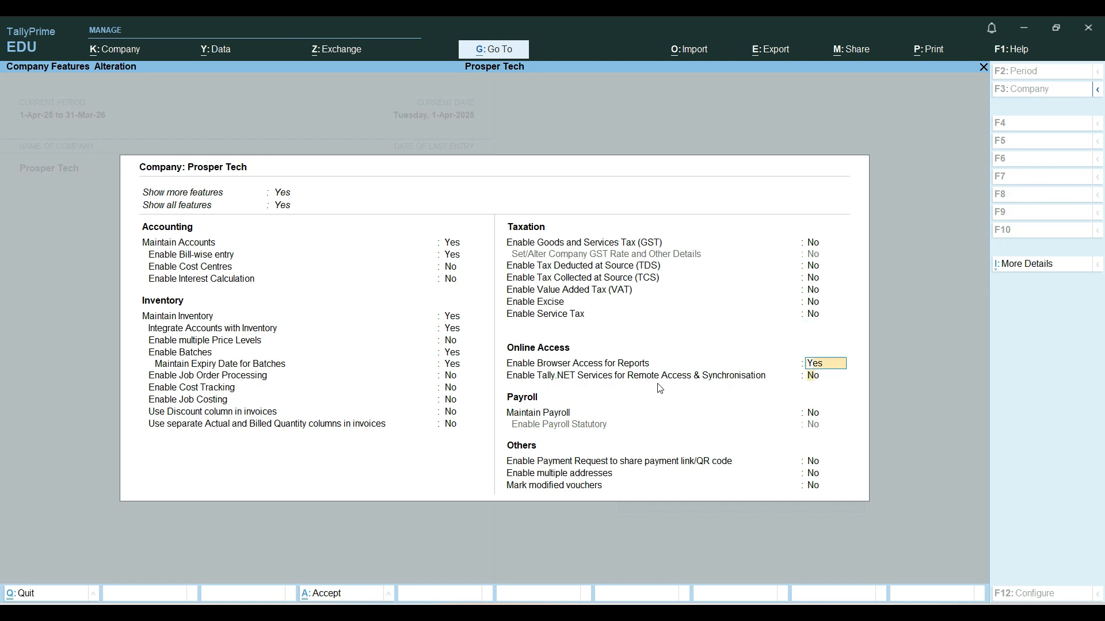
pyautogui.press('Return')
pyautogui.press('Return')
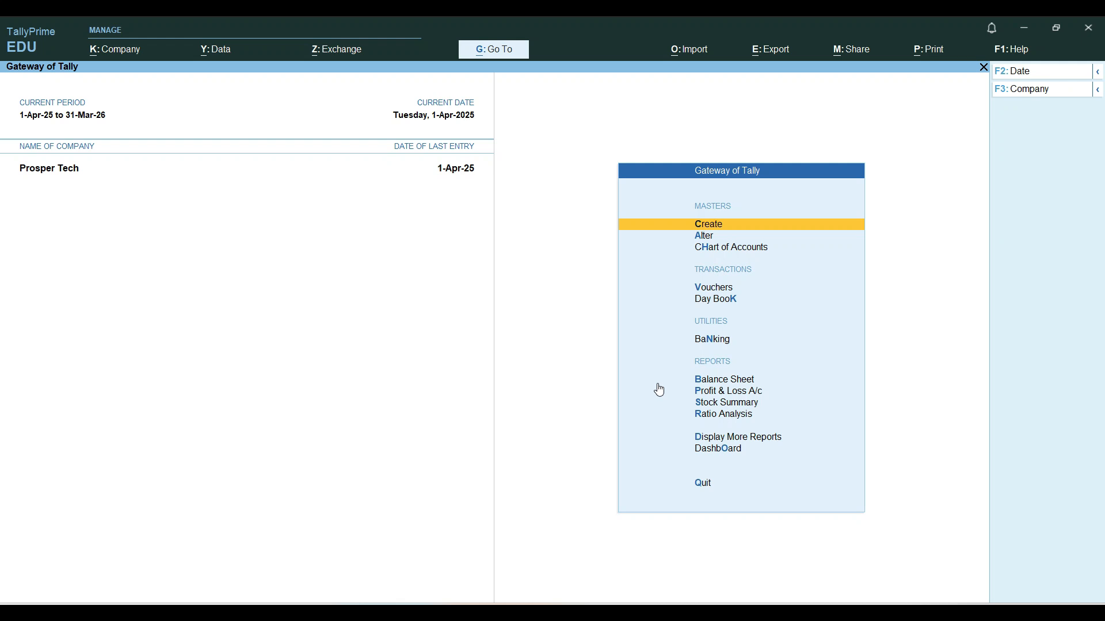
# Create a stock group named Bread under Primary
pyautogui.press('Return')
pyautogui.press('Down')
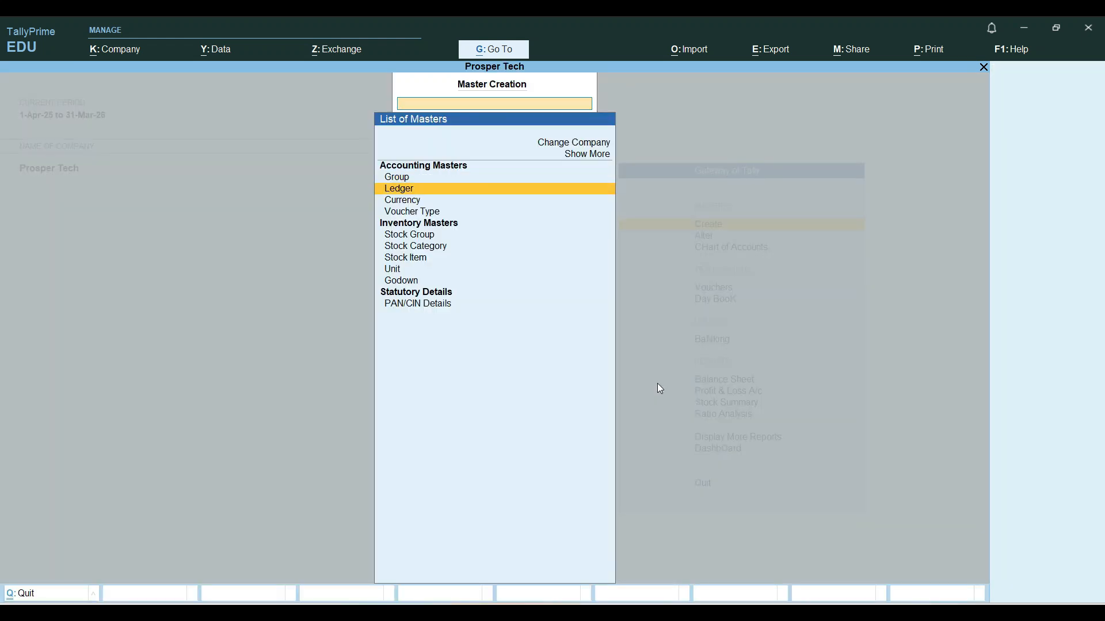
pyautogui.press('Down')
pyautogui.press('Down')
pyautogui.press('Down')
pyautogui.press('Return')
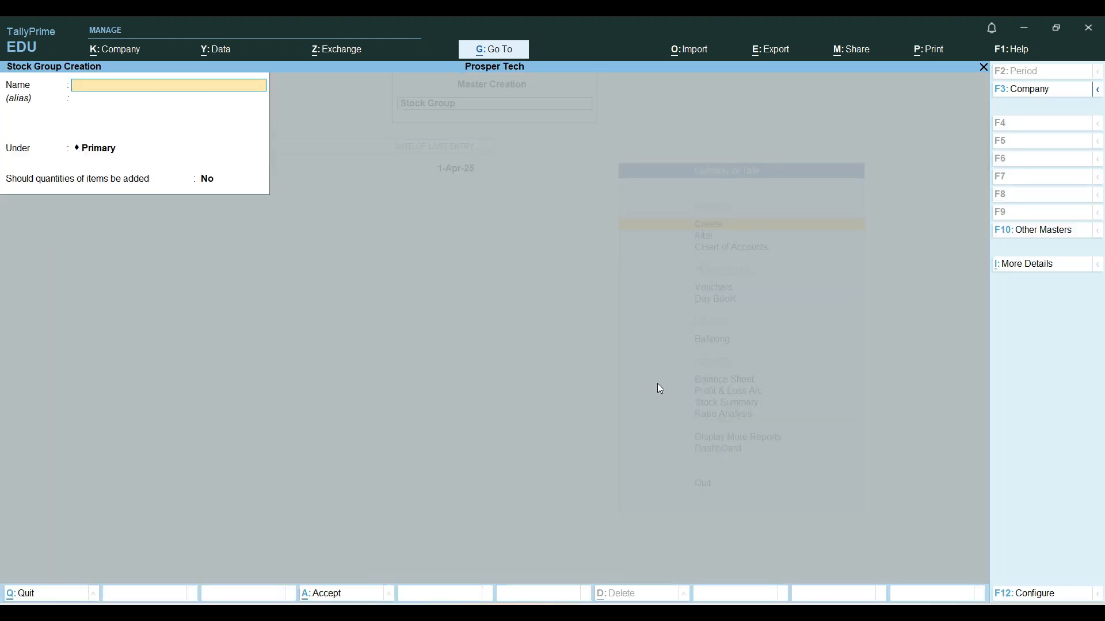
pyautogui.write('Brea')
pyautogui.press('Return')
pyautogui.press('Return')
pyautogui.press('Return')
pyautogui.press('Return')
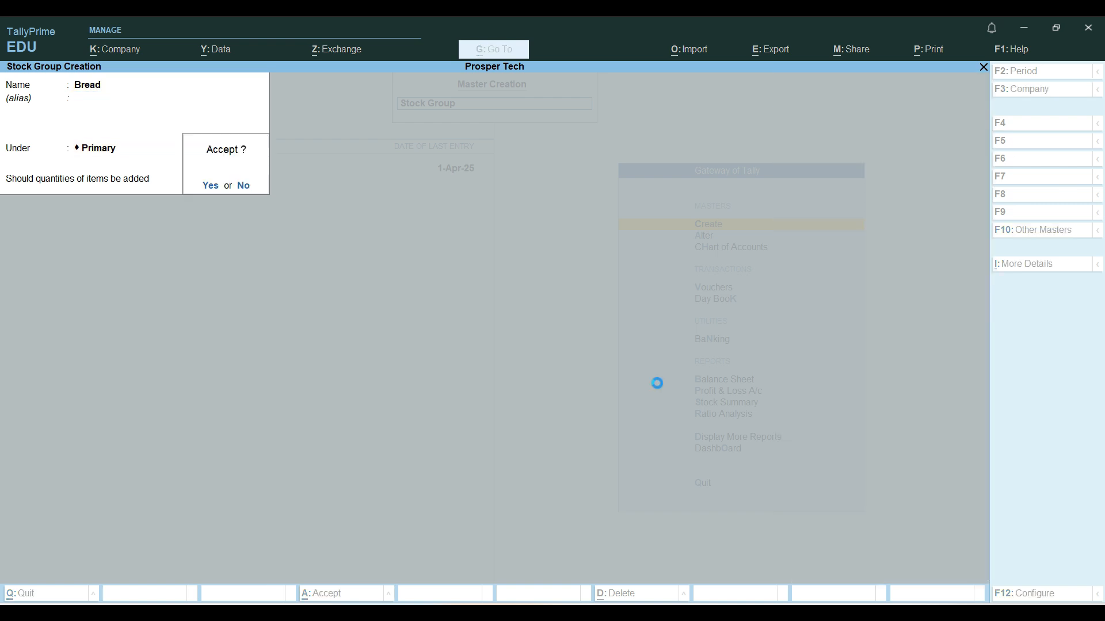
# Create a simple unit with symbol pkt, formal name Packets and 0 decimal places
pyautogui.press('Return')
pyautogui.press('Escape')
pyautogui.press('Return')
pyautogui.press('Down')
pyautogui.press('Down')
pyautogui.press('Down')
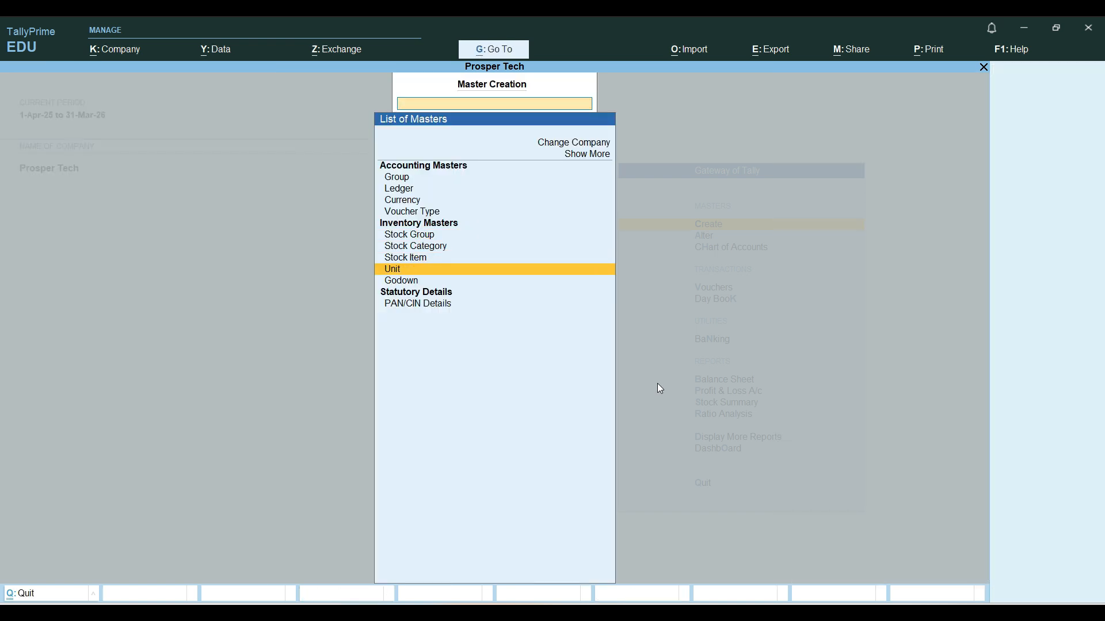
pyautogui.press('Return')
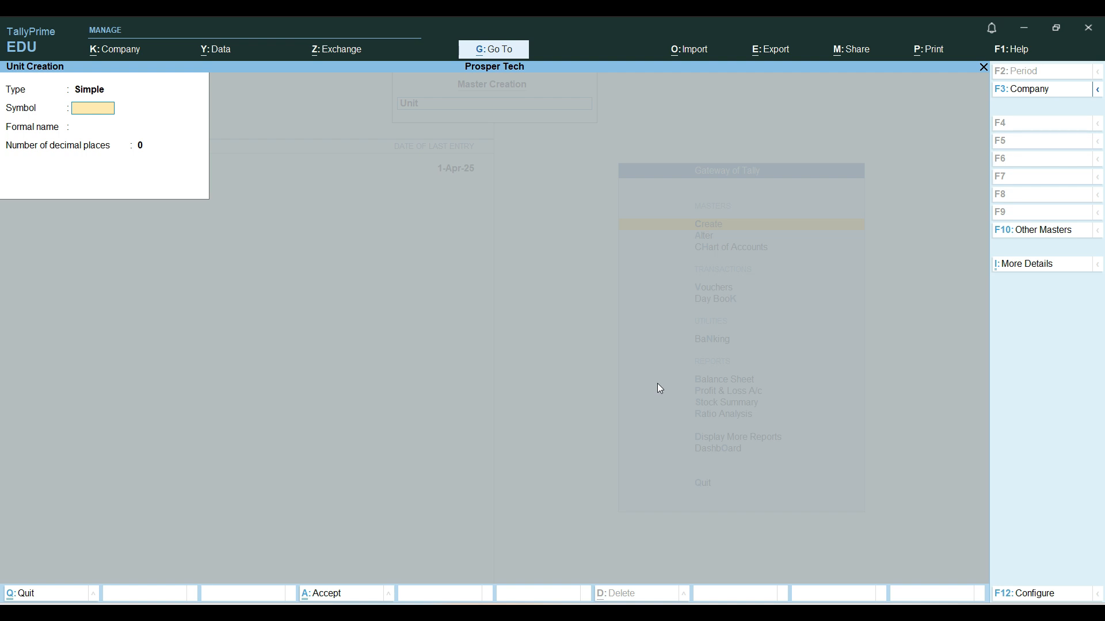
pyautogui.write('pkt')
pyautogui.press('Return')
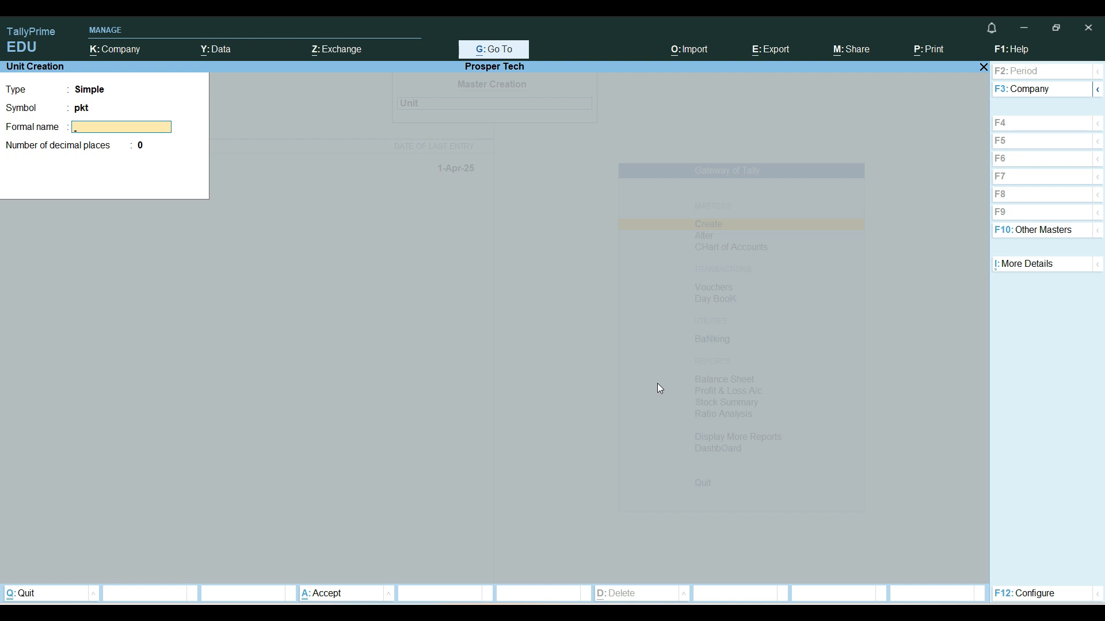
pyautogui.write('Packets')
pyautogui.press('Return')
pyautogui.press('Return')
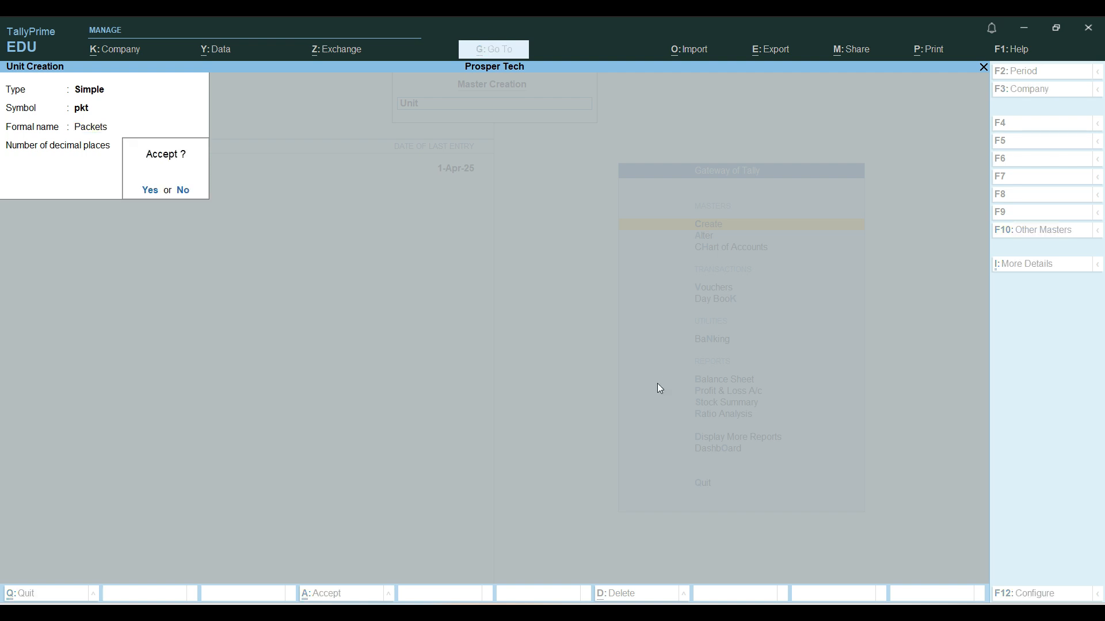
# Start a new stock item named Bread under the Bread group with pkt as its unit
pyautogui.press('Return')
pyautogui.press('Escape')
pyautogui.press('Up')
pyautogui.press('Return')
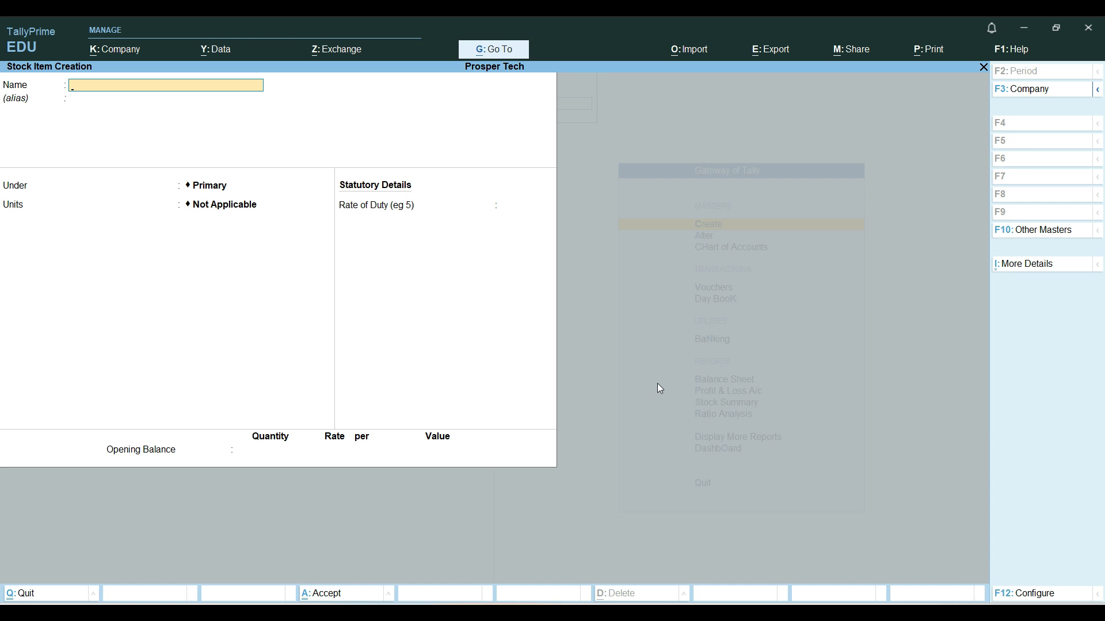
pyautogui.write('Bread')
pyautogui.press('Return')
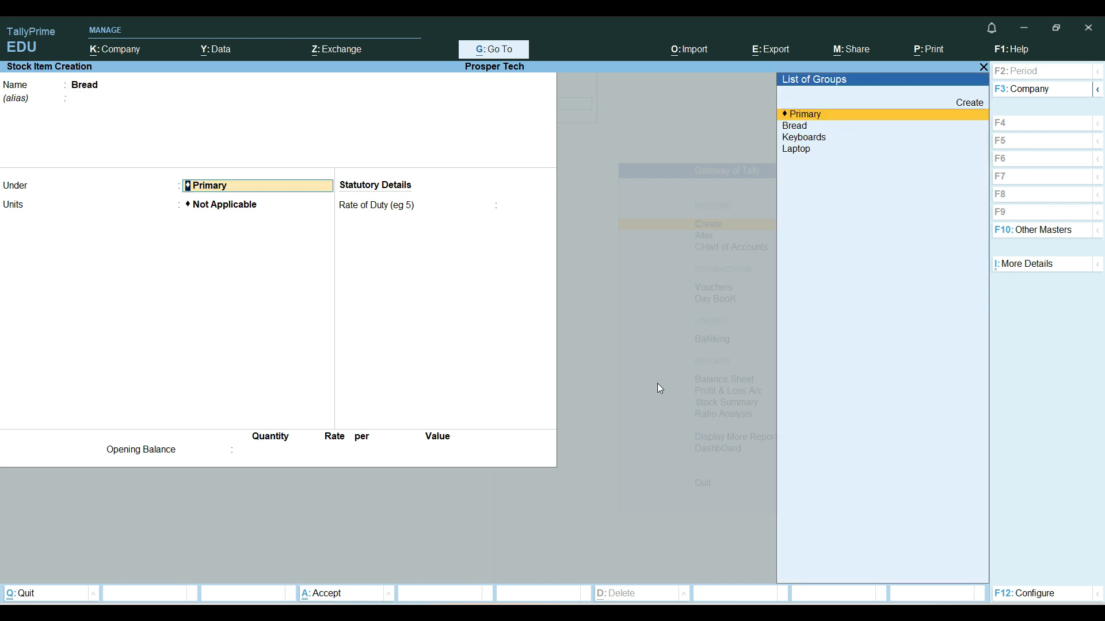
pyautogui.press('Down')
pyautogui.press('Return')
pyautogui.press('Down')
pyautogui.press('Down')
pyautogui.press('Up')
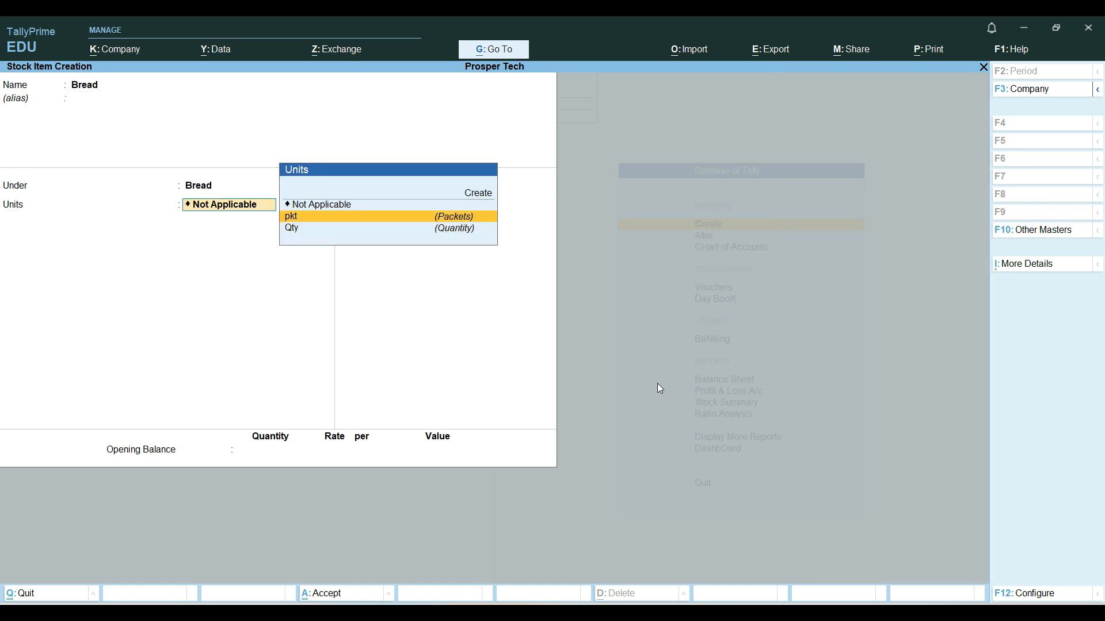
pyautogui.press('Return')
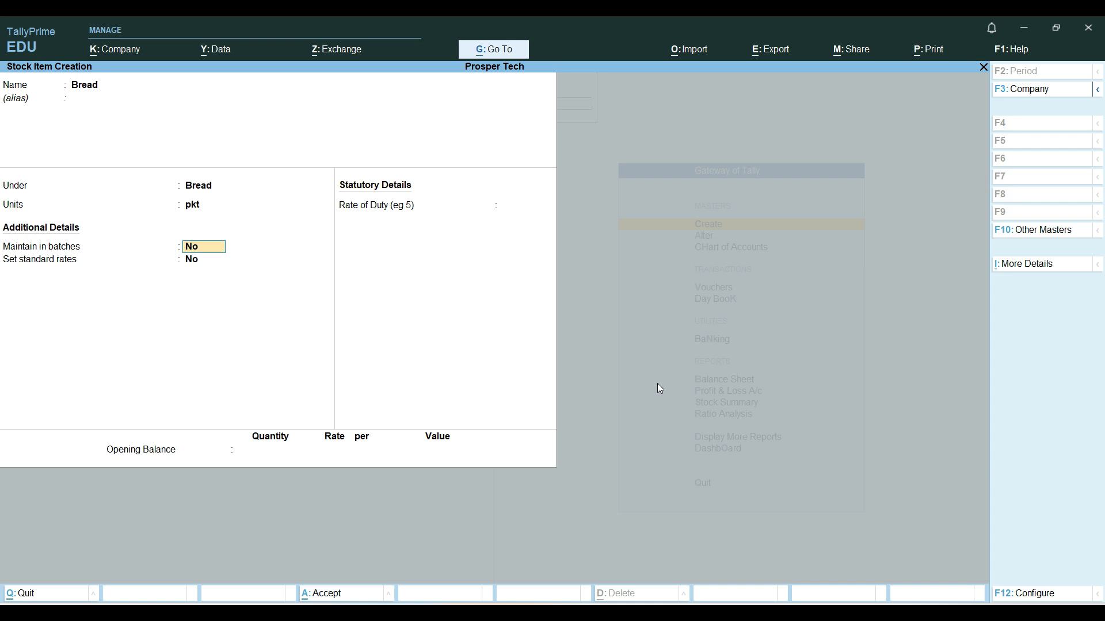
# Set the Bread item to be maintained in batches with manufacturing date tracking and expiry dates, and save it without an opening balance
pyautogui.write('y')
pyautogui.press('Return')
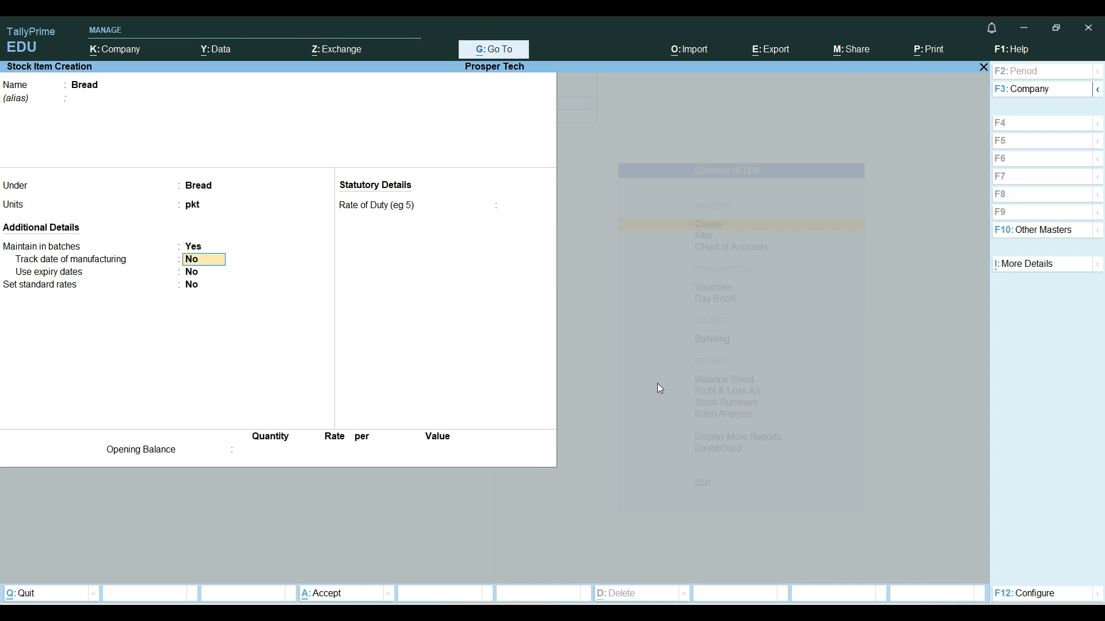
pyautogui.write('y')
pyautogui.press('Return')
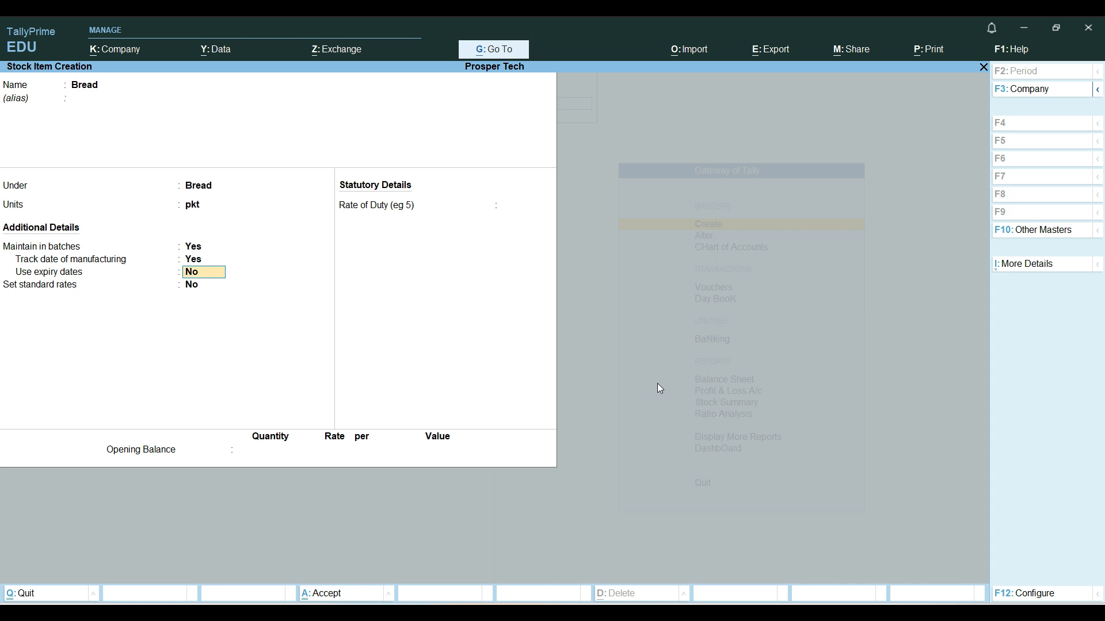
pyautogui.write('y')
pyautogui.press('Return')
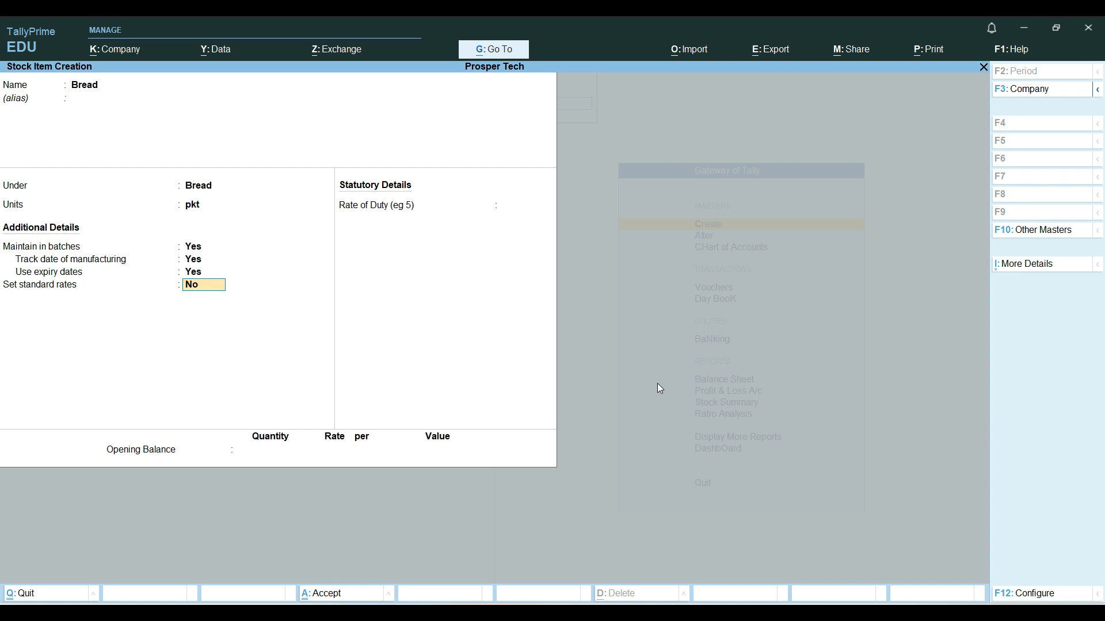
pyautogui.press('Return')
pyautogui.press('Return')
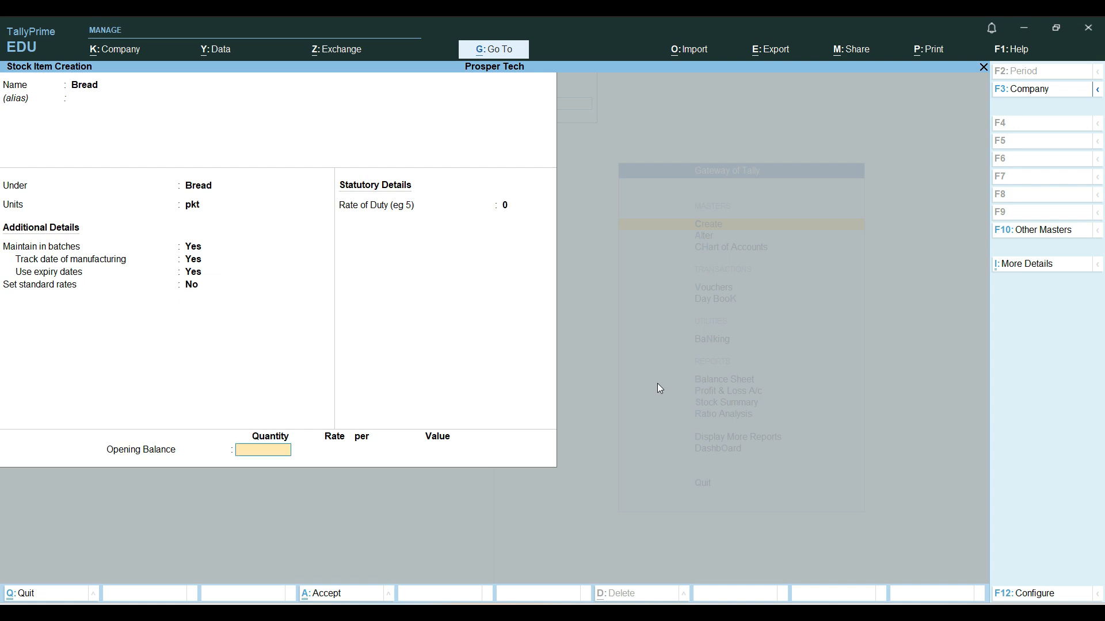
pyautogui.press('Return')
pyautogui.press('Return')
pyautogui.press('Escape')
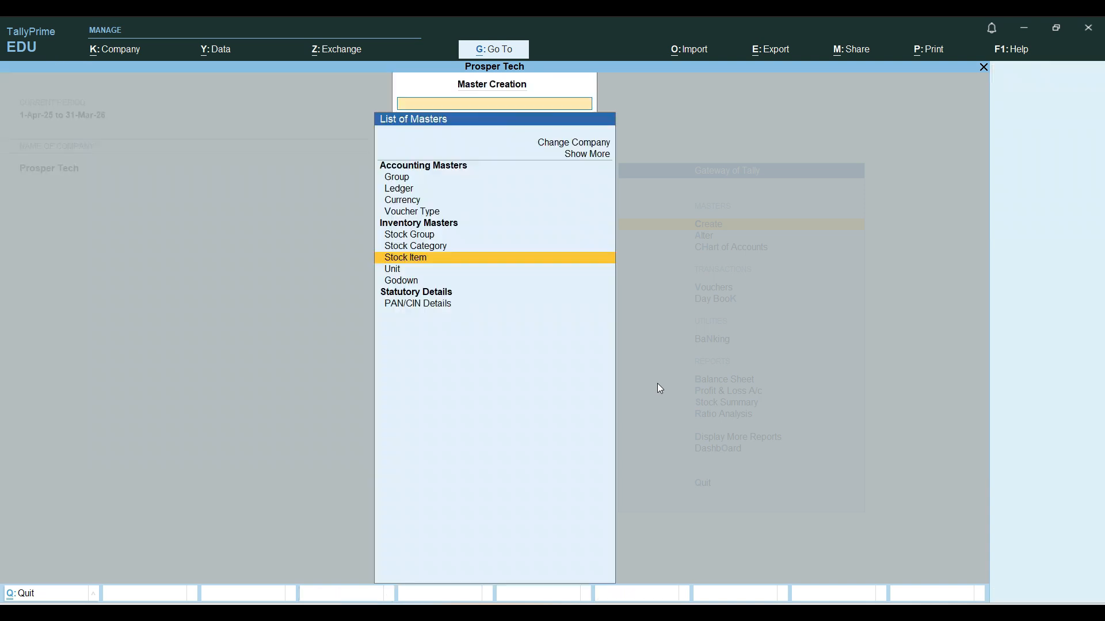
pyautogui.press('Escape')
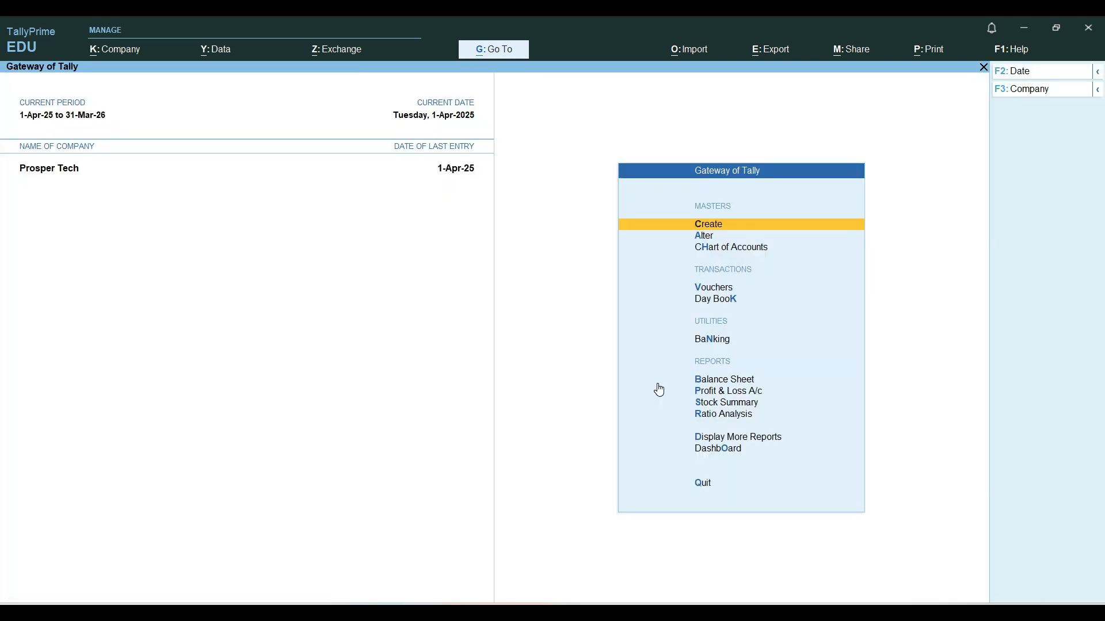
# Start a purchase voucher with supplier invoice number pbill12 dated 1-Apr-25
pyautogui.press('Down')
pyautogui.press('Down')
pyautogui.press('Down')
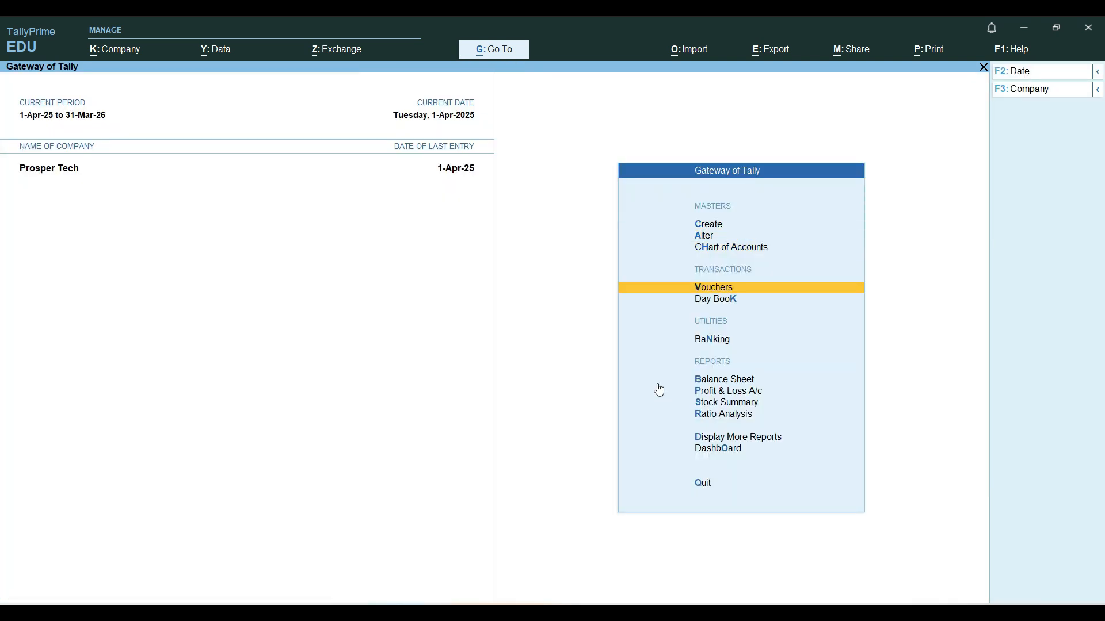
pyautogui.press('Return')
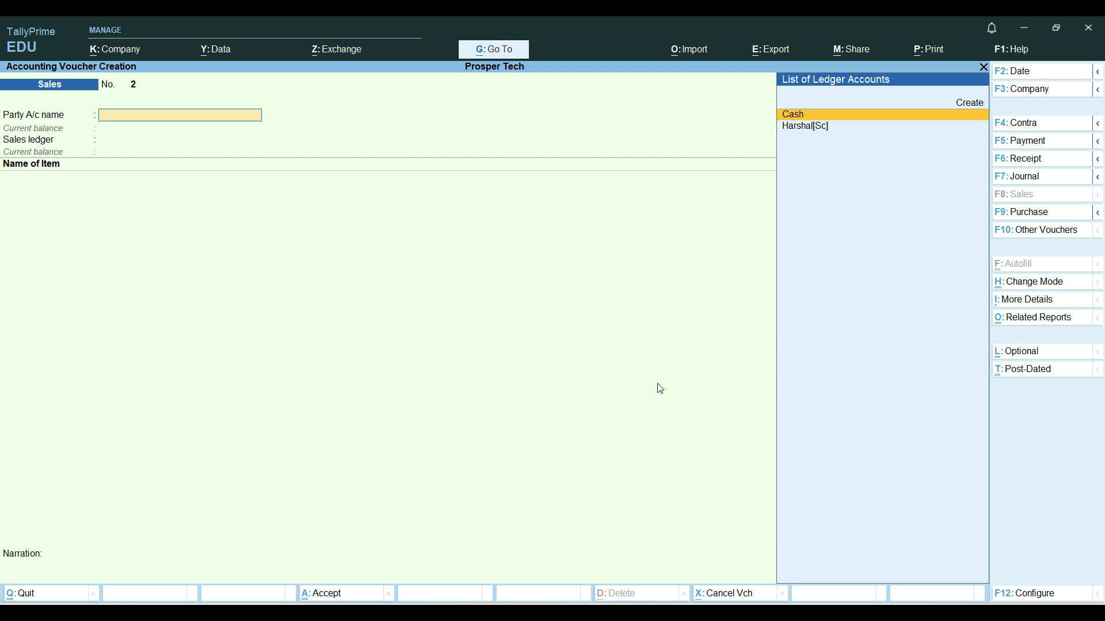
pyautogui.click(1030, 212)
pyautogui.press('Return')
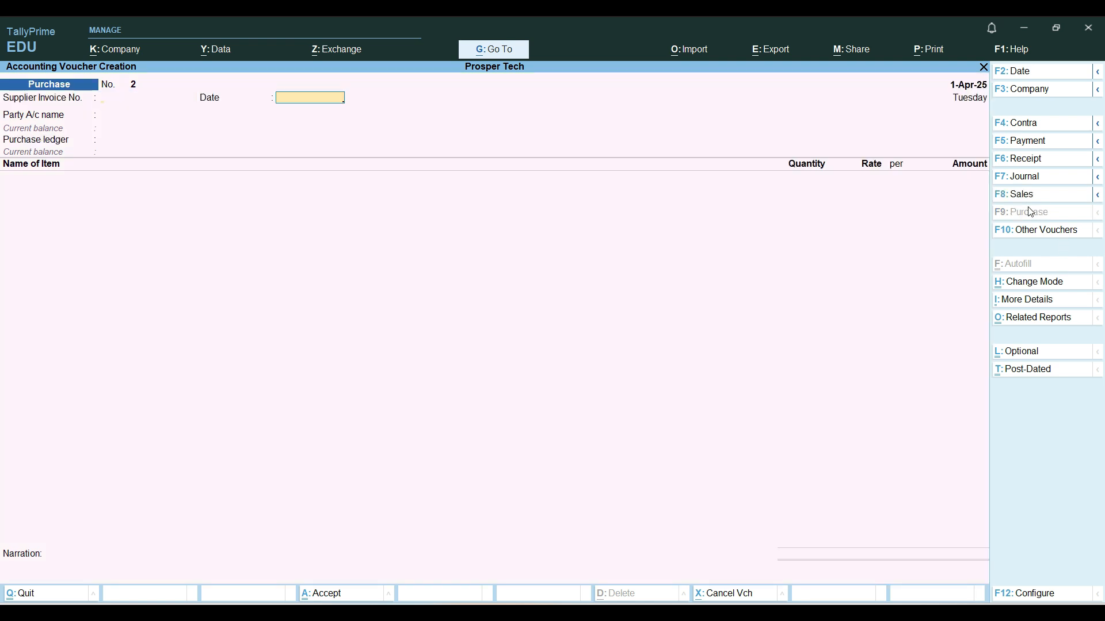
pyautogui.press('BackSpace')
pyautogui.write('pbill')
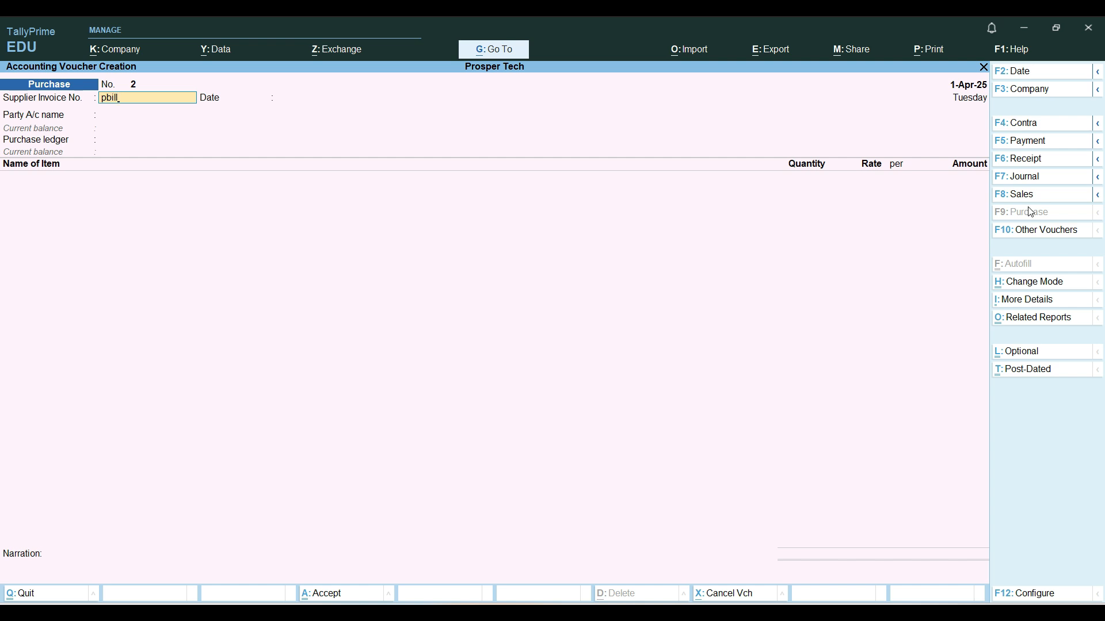
pyautogui.write('q')
pyautogui.write('12')
pyautogui.press('Return')
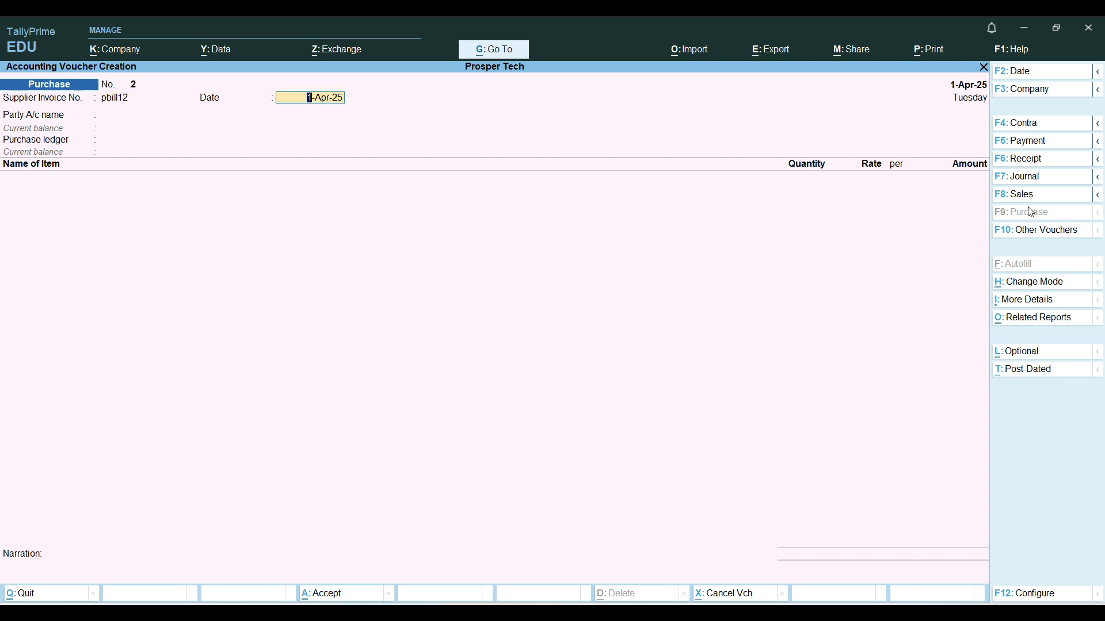
pyautogui.press('Return')
# Choose the supplier's ledger as the party account and Purchase A/c as the purchase ledger
pyautogui.press('Down')
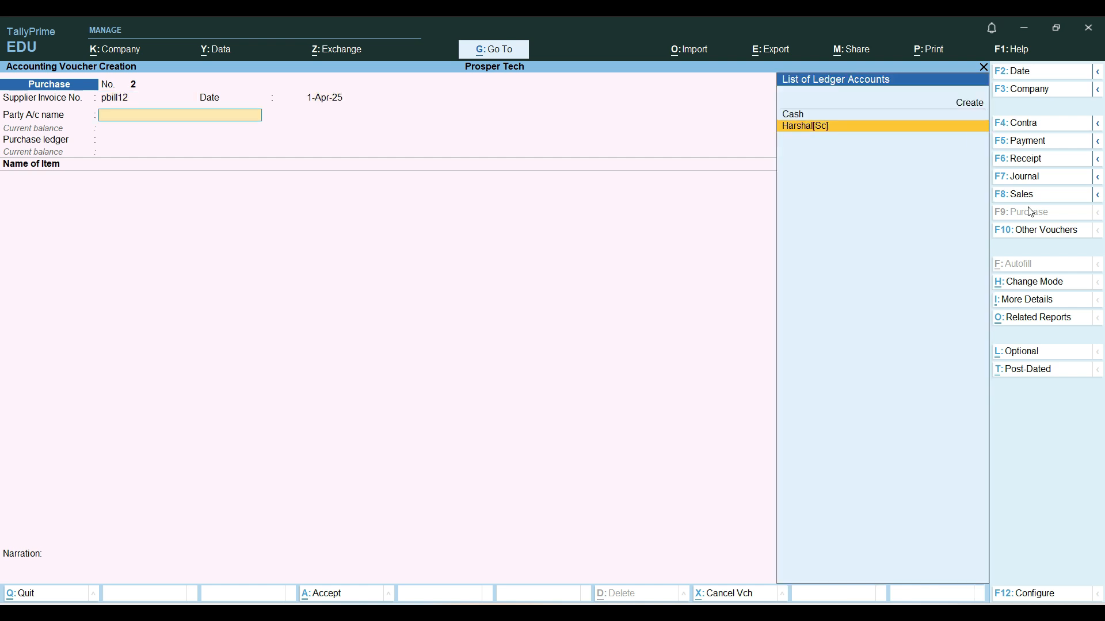
pyautogui.press('Return')
# Add Bread as the voucher's item and allocate it to the Shop godown
pyautogui.press('Return')
pyautogui.press('Return')
pyautogui.press('Return')
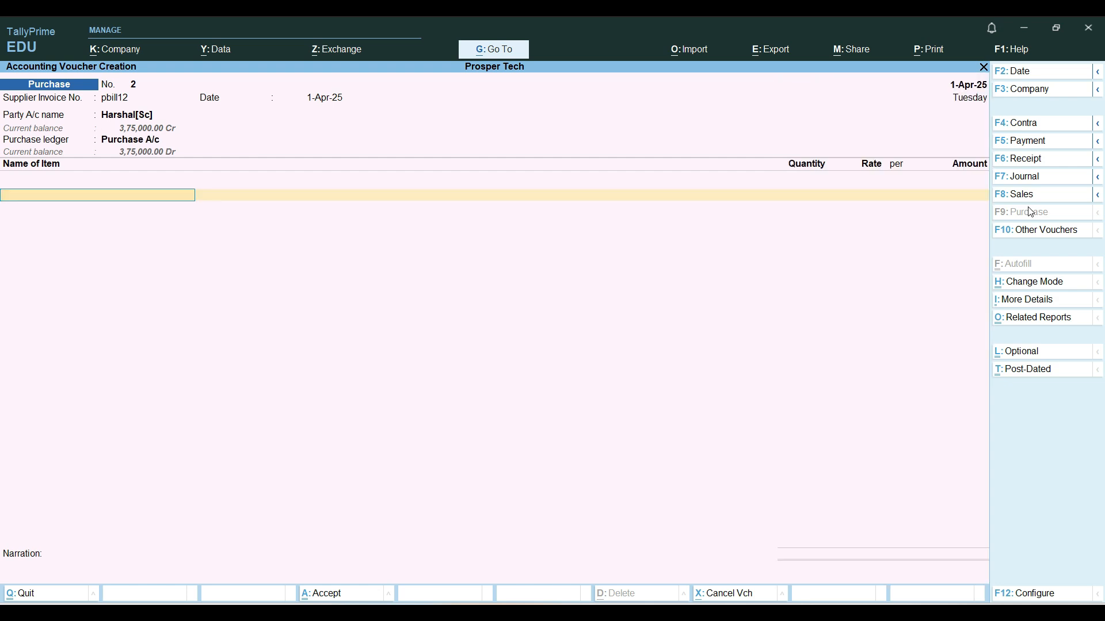
pyautogui.press('Down')
pyautogui.press('Down')
pyautogui.press('Return')
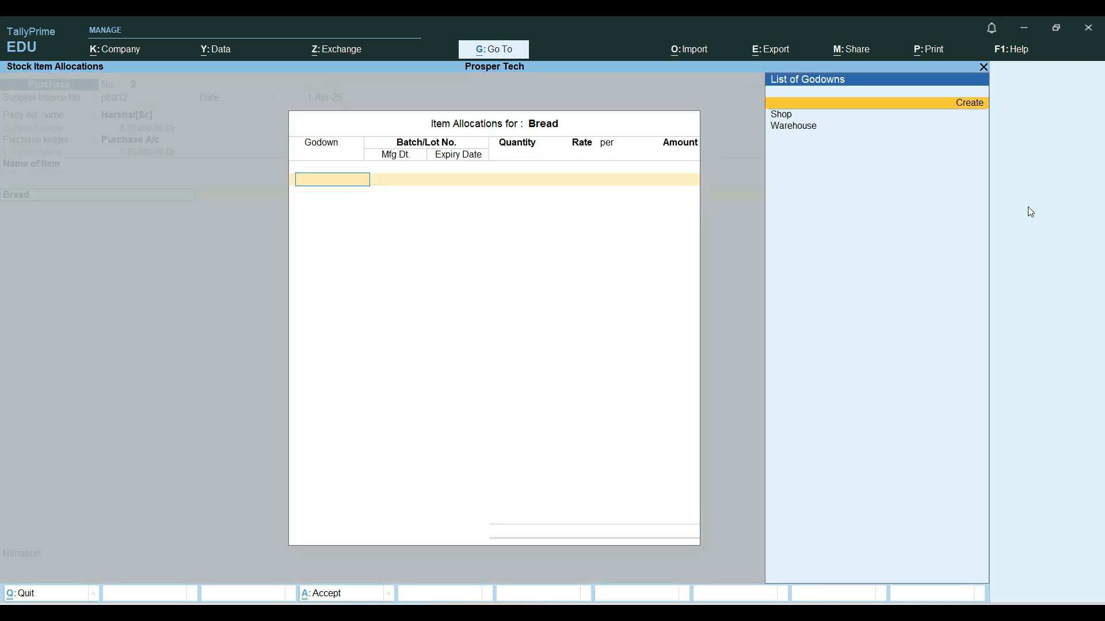
pyautogui.press('Down')
pyautogui.press('Return')
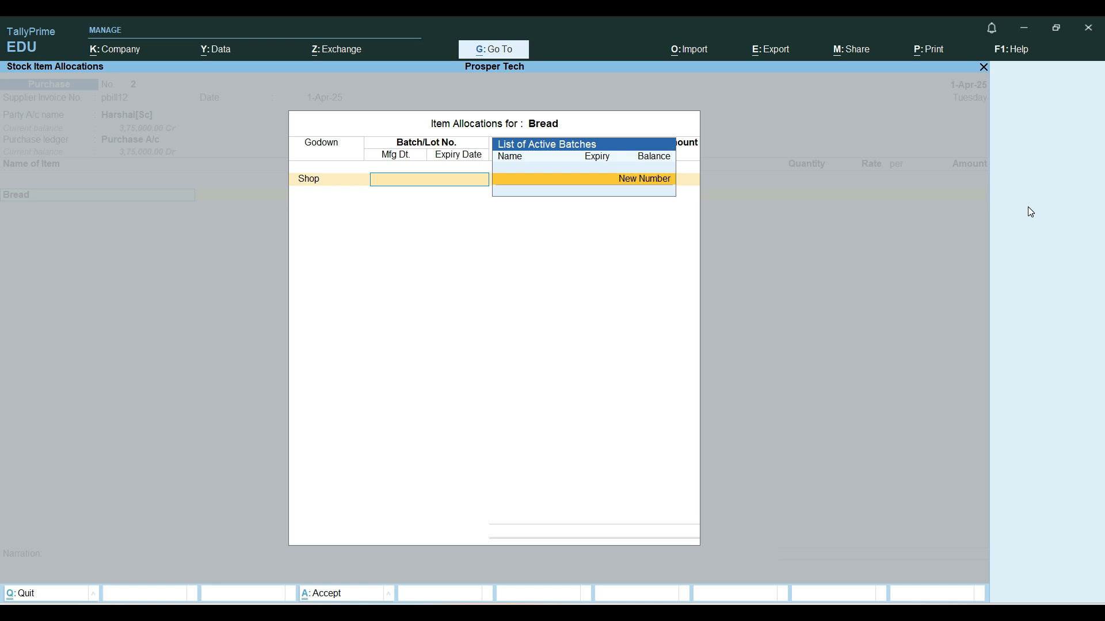
# Create new batch 123456 for Bread in the Shop godown with 10 pkt at a rate of 15 per pkt
pyautogui.press('Return')
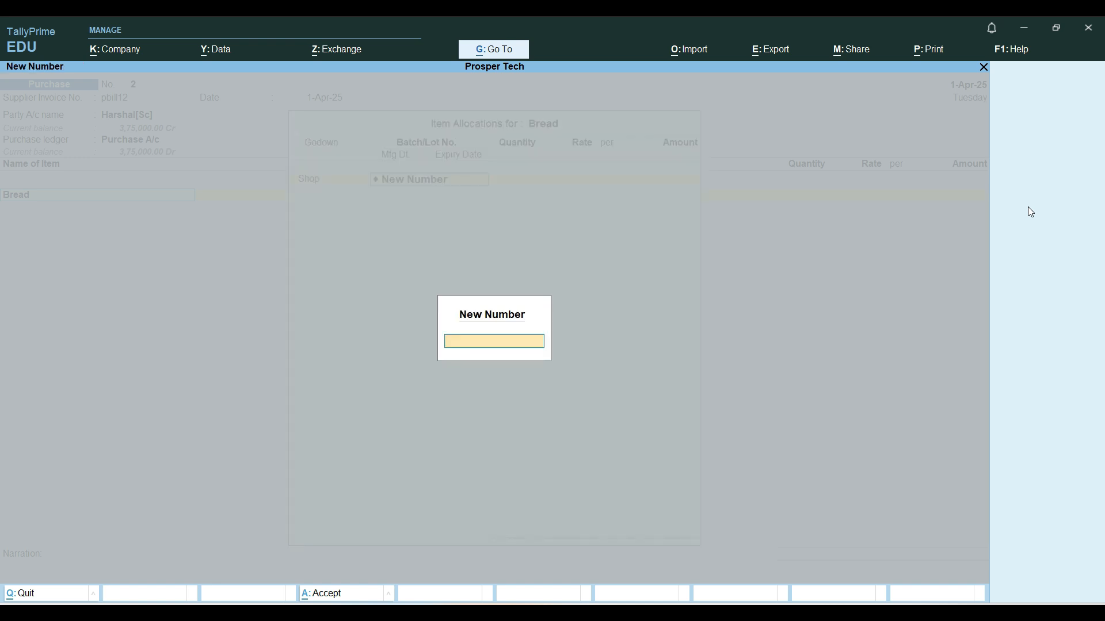
pyautogui.write('123456')
pyautogui.press('Return')
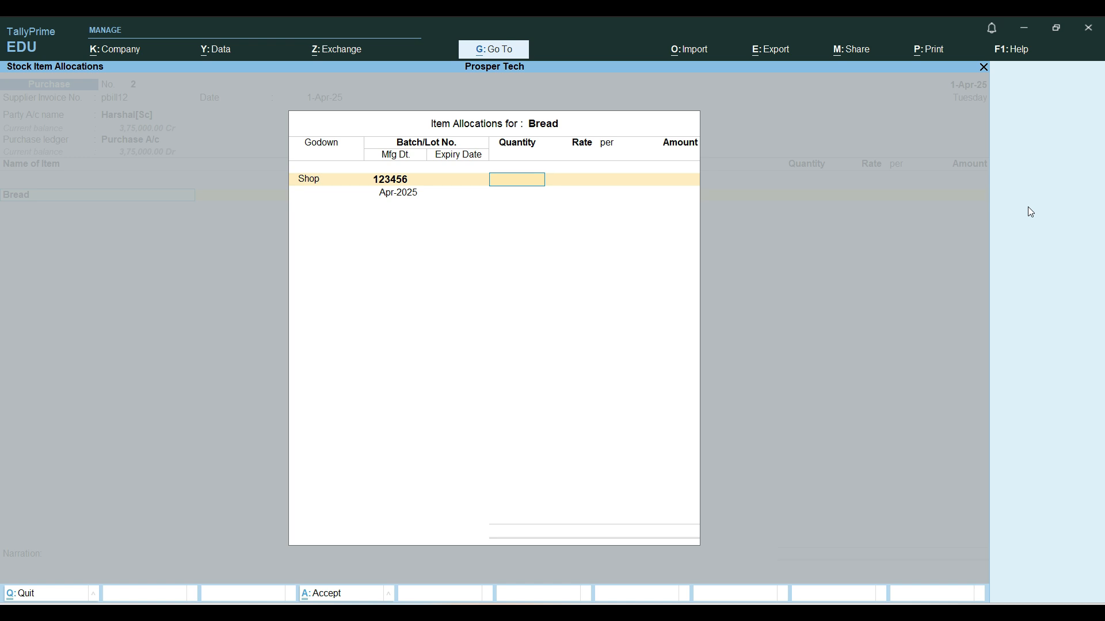
pyautogui.write('10')
pyautogui.press('Return')
pyautogui.write('15')
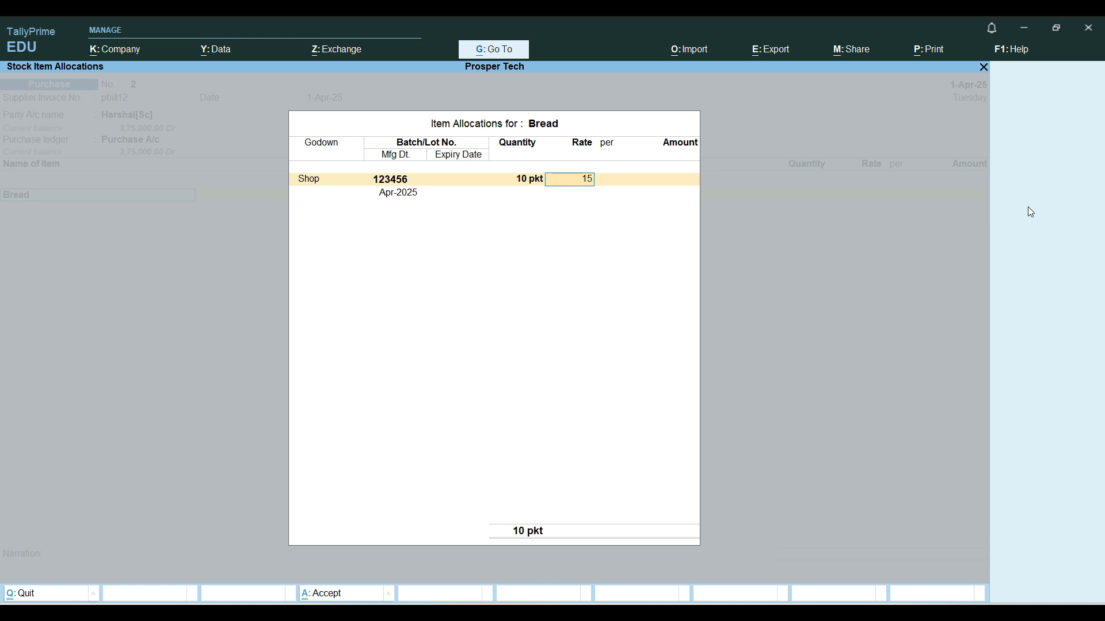
pyautogui.press('Return')
pyautogui.press('Return')
pyautogui.press('Return')
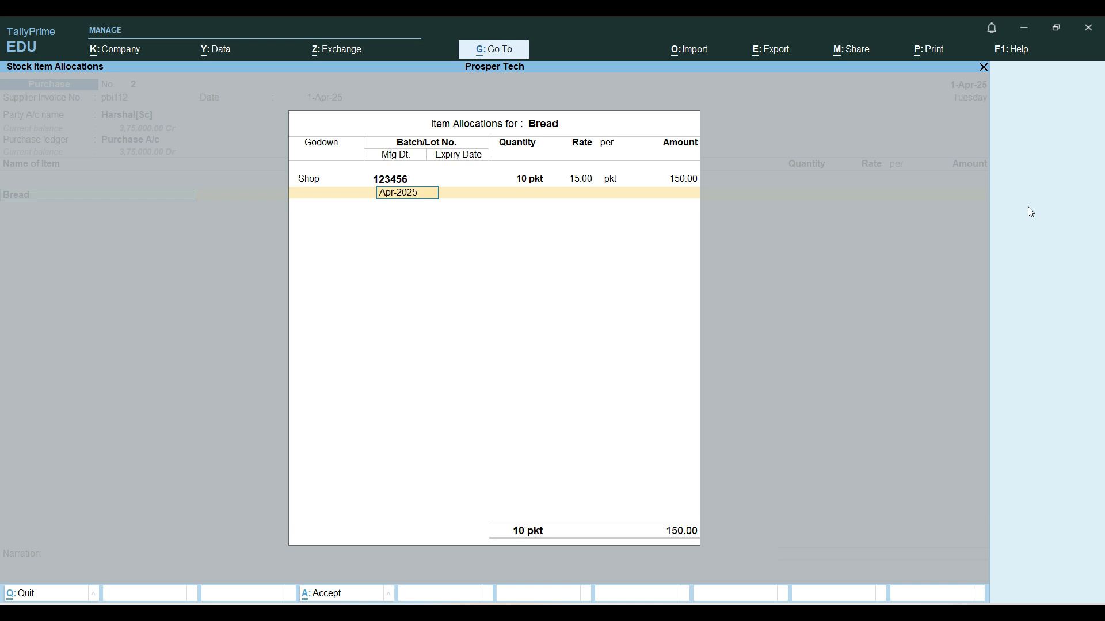
# Keep Apr-2025 as the batch's manufacturing date, set its expiry date to 31-May-25, and finish the item allocation
pyautogui.press('Return')
pyautogui.write('31-5')
pyautogui.press('Return')
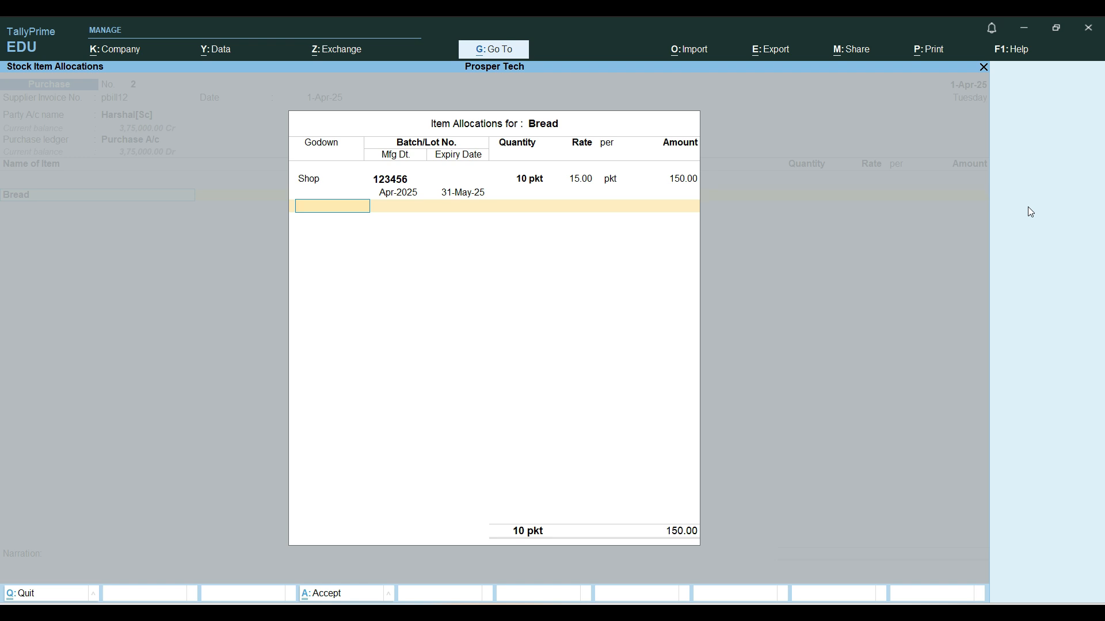
pyautogui.press('Return')
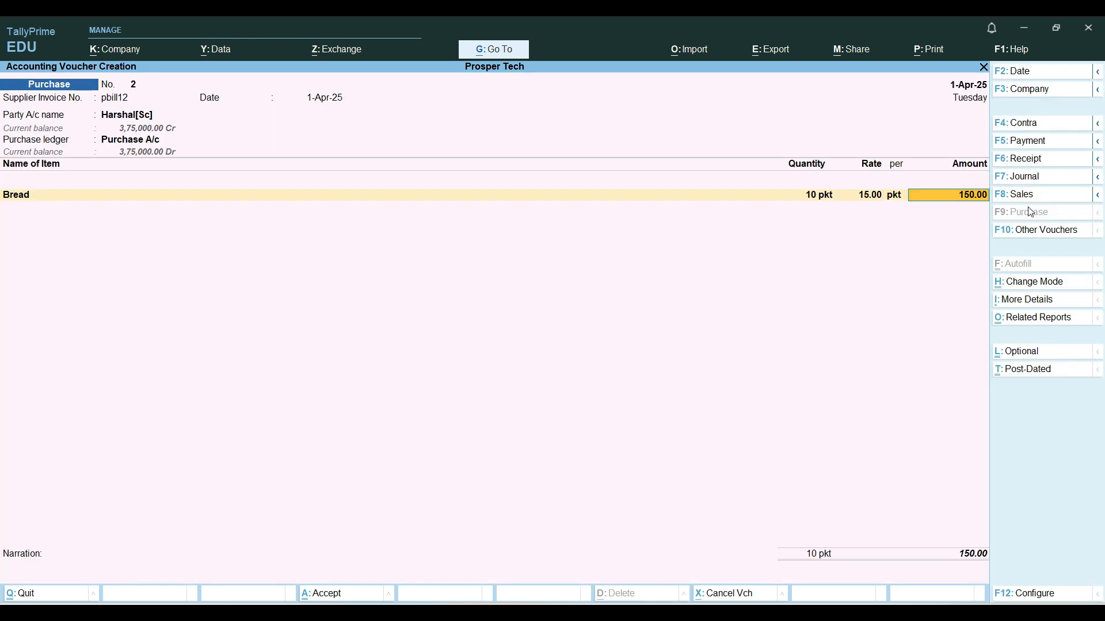
# Accept the New Ref pbill12 bill-wise details for 150.00 Cr and save the purchase voucher
pyautogui.press('Return')
pyautogui.press('Return')
pyautogui.press('Return')
pyautogui.press('Return')
pyautogui.press('Return')
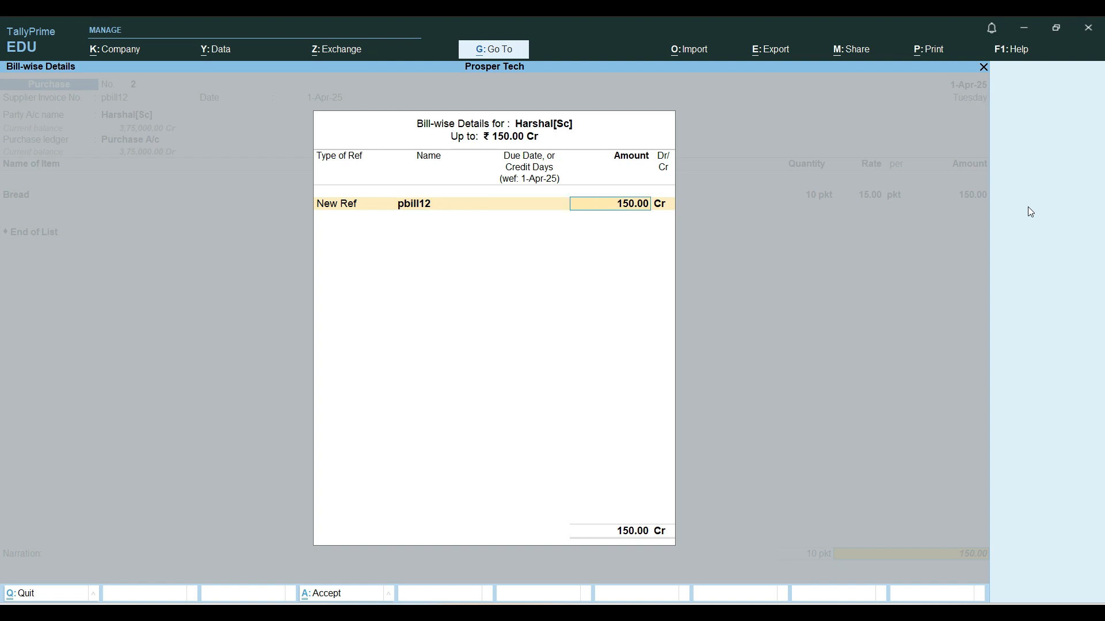
pyautogui.press('Return')
pyautogui.press('Return')
# Leave voucher entry and open the Balance Sheet report
pyautogui.press('Return')
pyautogui.press('Return')
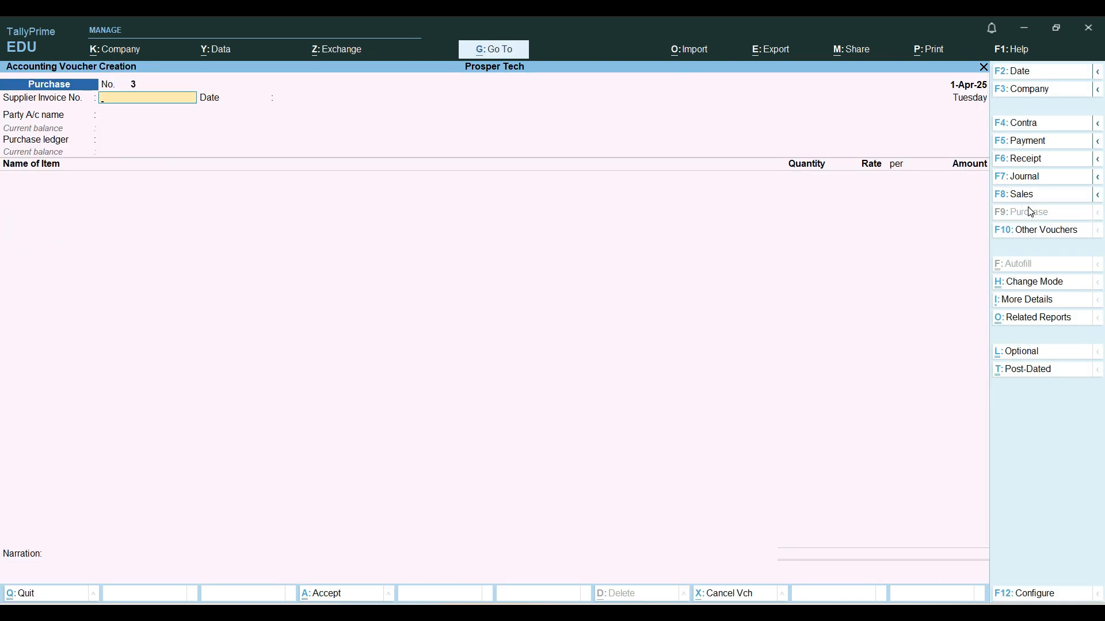
pyautogui.press('Escape')
pyautogui.press('Return')
pyautogui.press('Down')
pyautogui.press('Down')
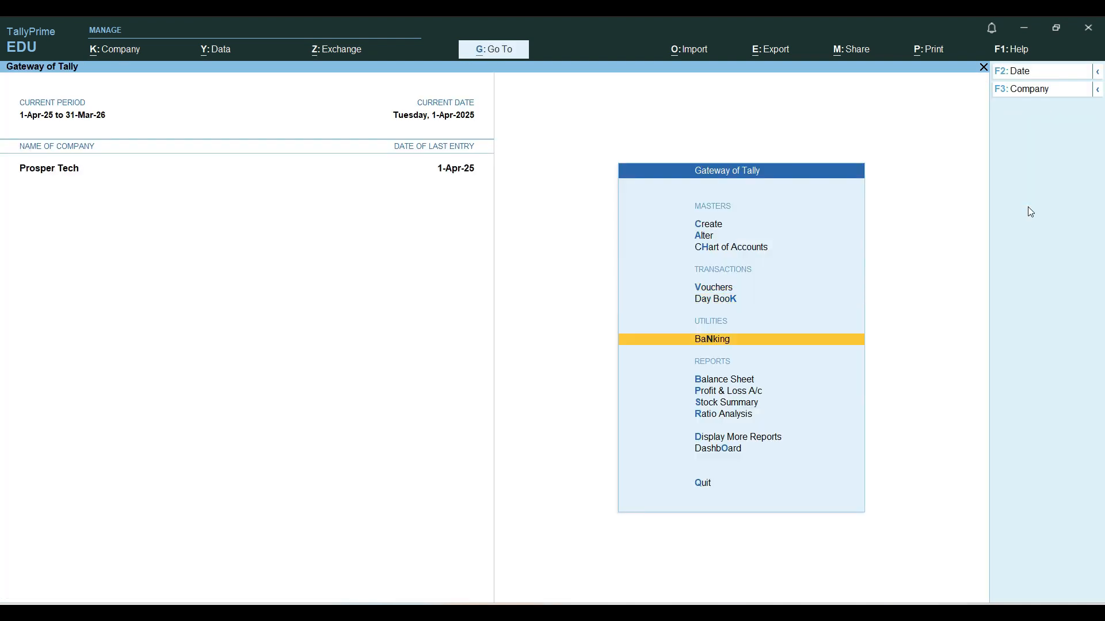
pyautogui.press('Down')
pyautogui.press('Down')
pyautogui.press('Up')
# Drill down from Closing Stock to the Bread item's batch 123456 in the Shop godown
pyautogui.press('Return')
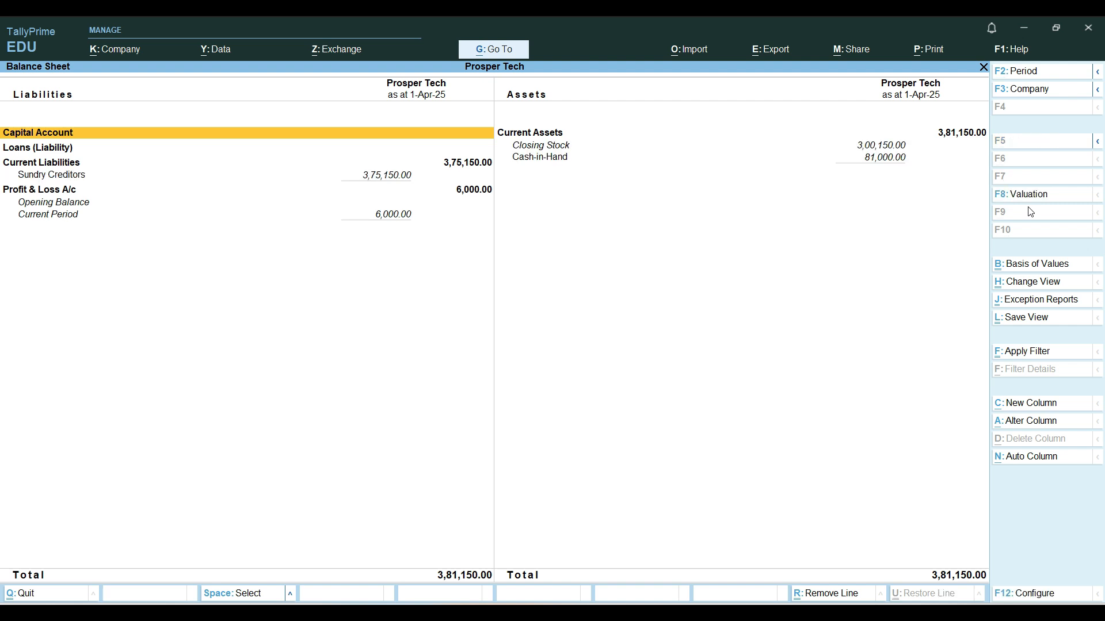
pyautogui.press('End')
pyautogui.press('Up')
pyautogui.press('Return')
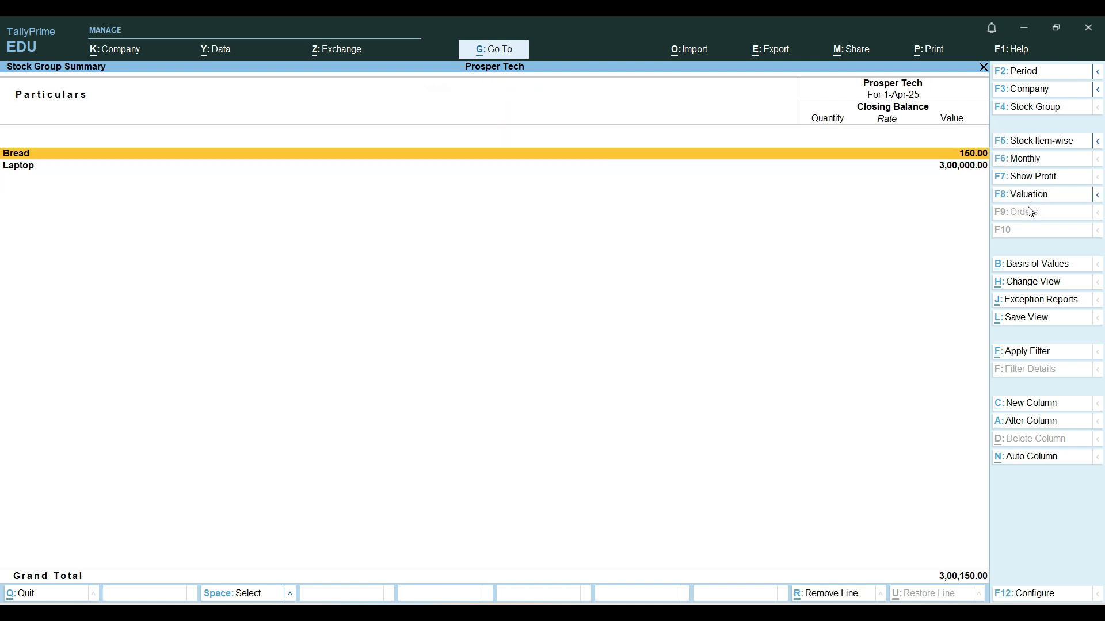
pyautogui.press('Return')
pyautogui.press('Down')
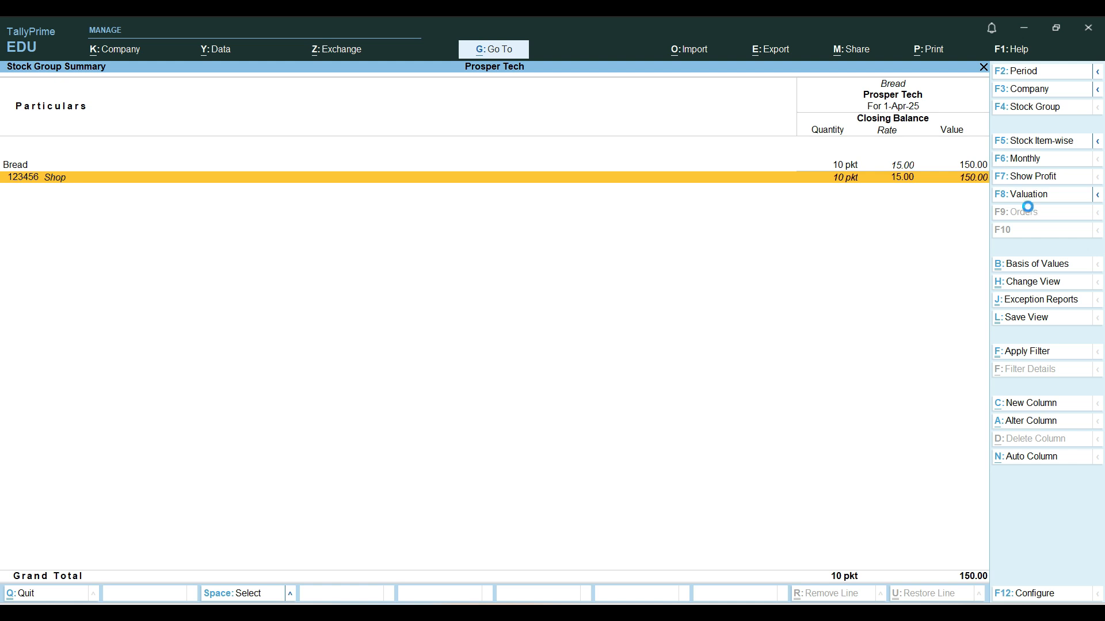
# Examine the purchase voucher behind batch 123456 and return to the Gateway of Tally without altering it
pyautogui.press('Return')
pyautogui.press('Return')
pyautogui.press('Return')
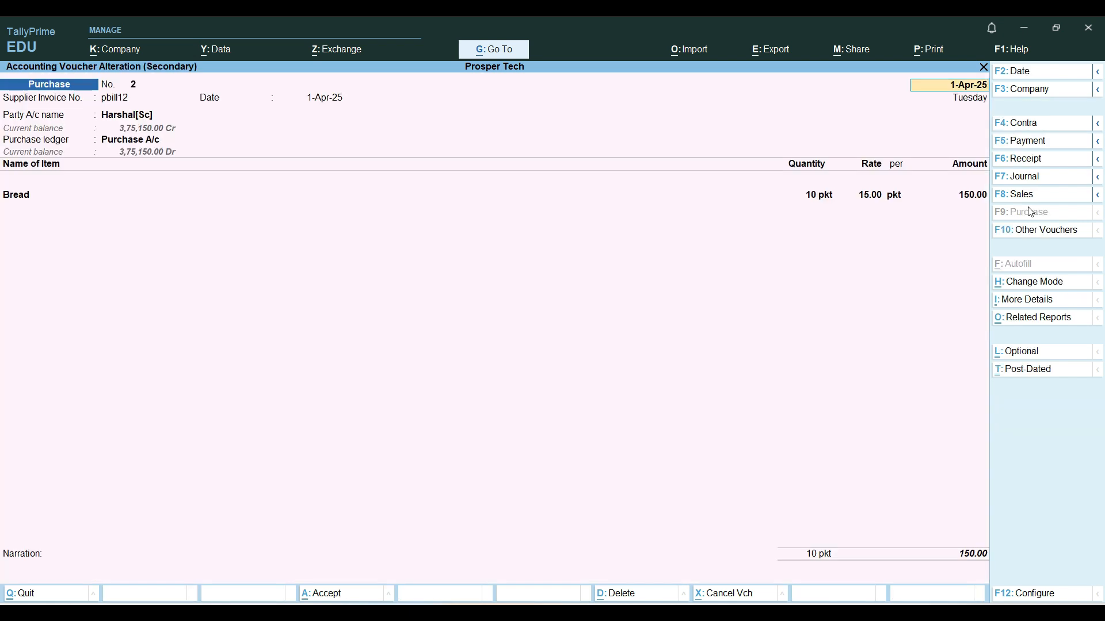
pyautogui.press('Escape')
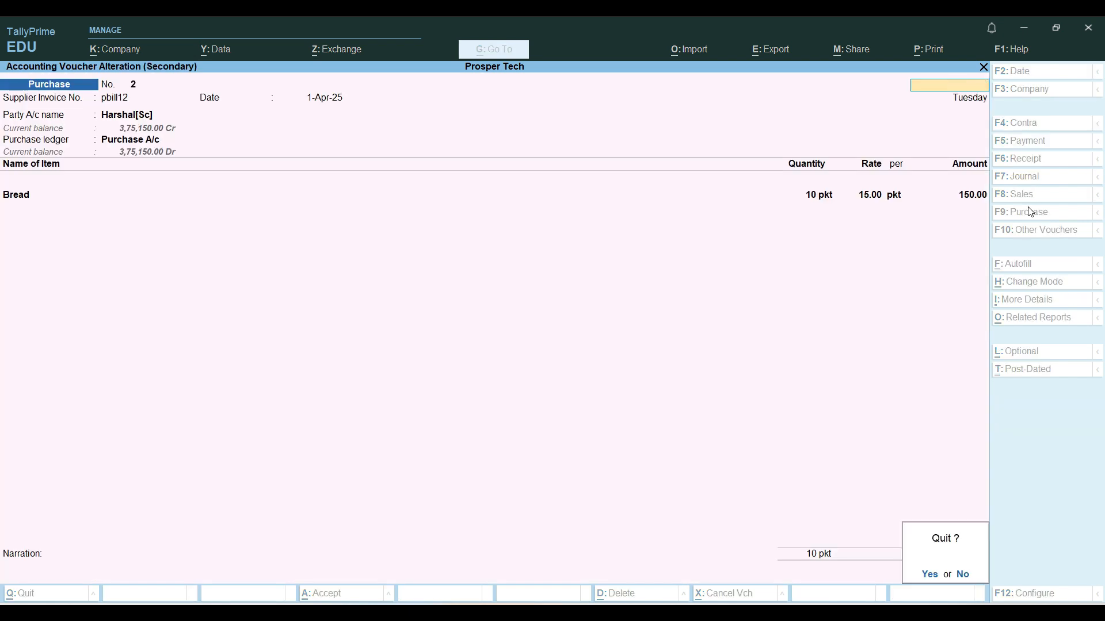
pyautogui.press('y')
pyautogui.press('Escape')
pyautogui.press('Escape')
pyautogui.press('Escape')
pyautogui.press('Escape')
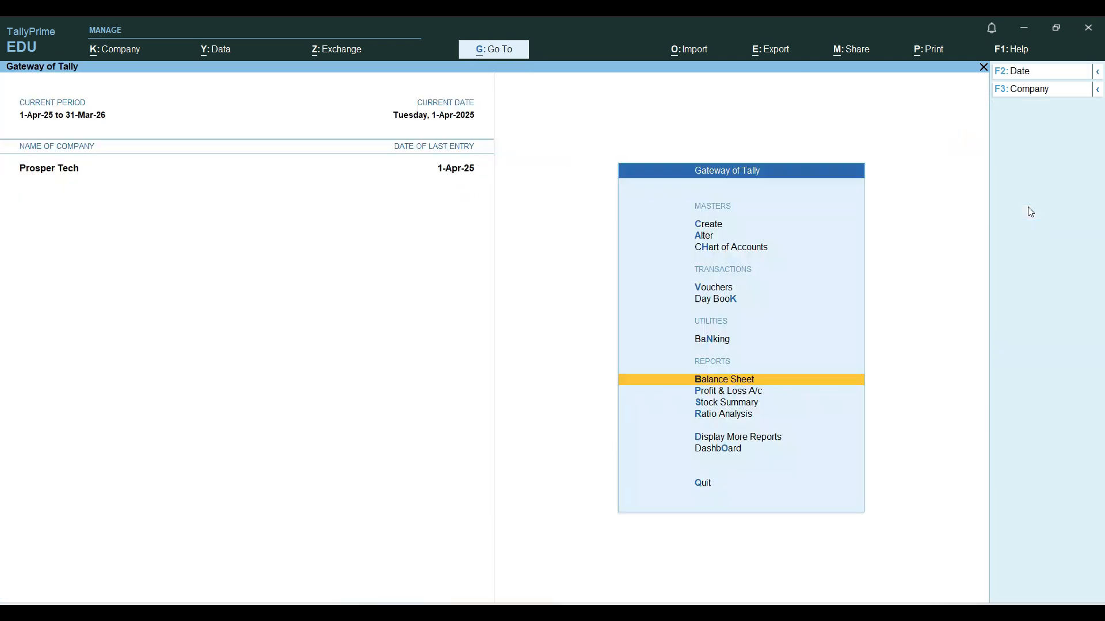
# Start a sales voucher with Cash as the party account and Sales A/c as the sales ledger
pyautogui.press('Up')
pyautogui.press('Up')
pyautogui.press('Up')
pyautogui.press('Return')
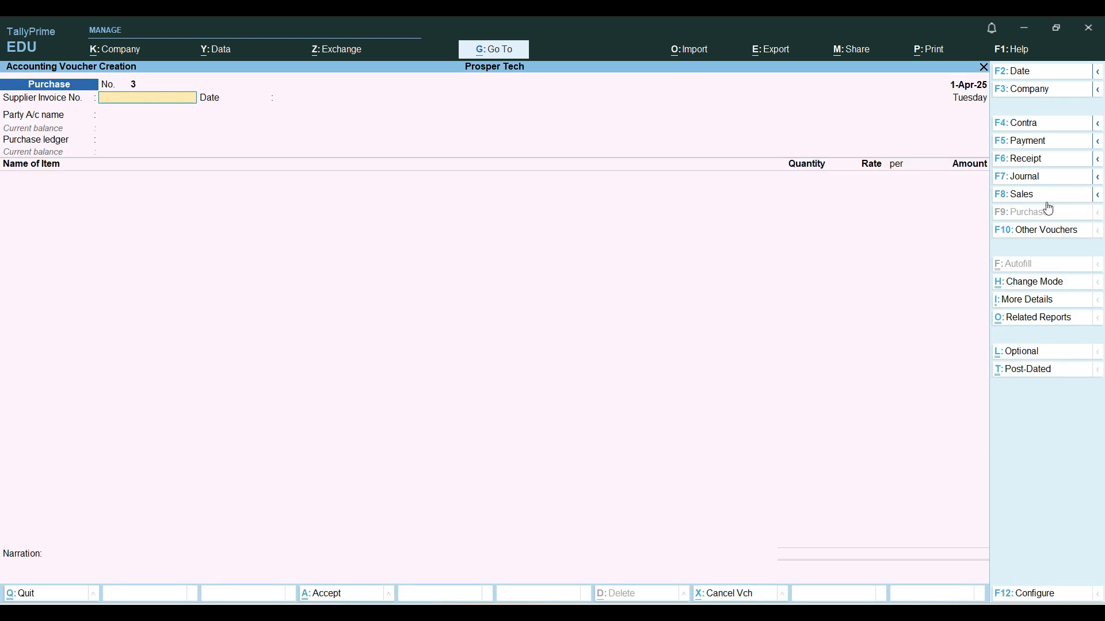
pyautogui.click(1045, 201)
pyautogui.press('Return')
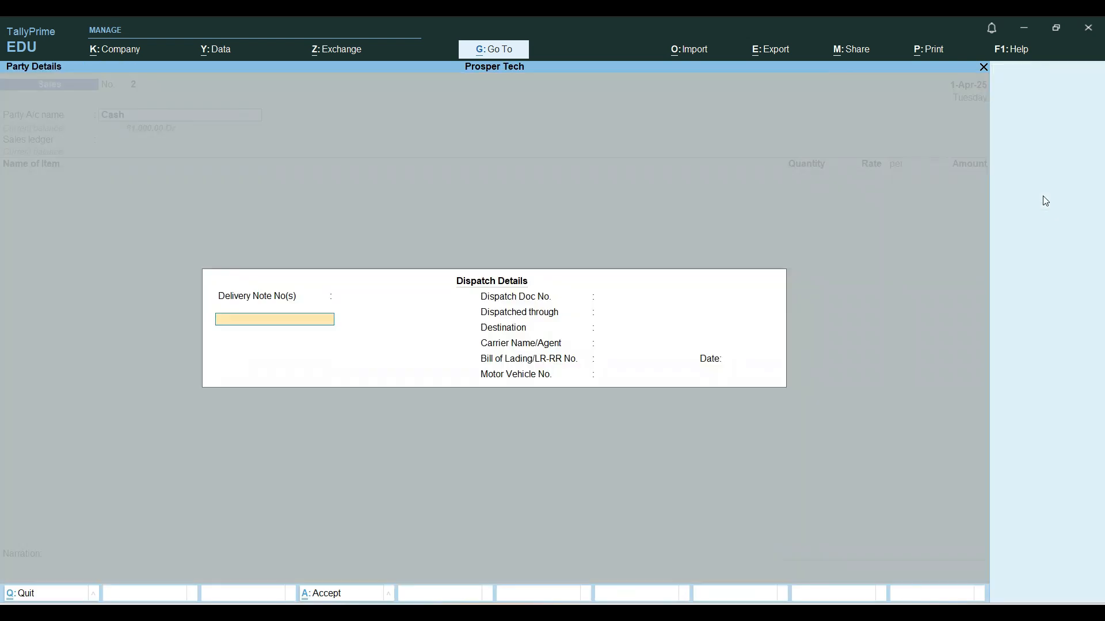
pyautogui.hotkey('ctrl', 'a')
pyautogui.press('Return')
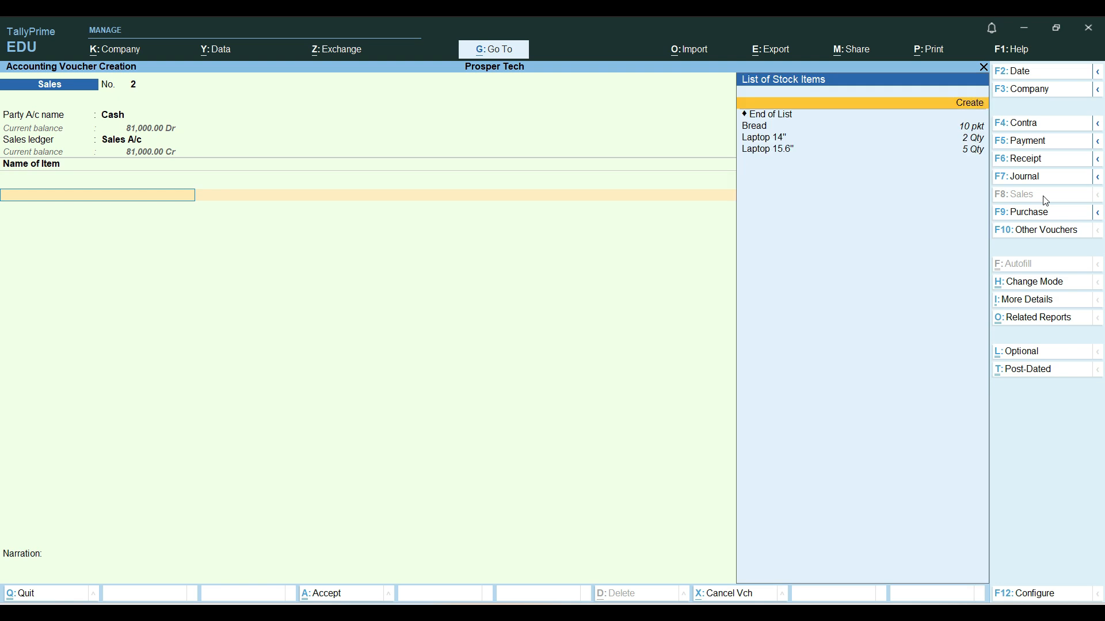
# Add Bread to the sales voucher, allocated from batch 123456 in the Shop godown
pyautogui.press('Down')
pyautogui.press('Return')
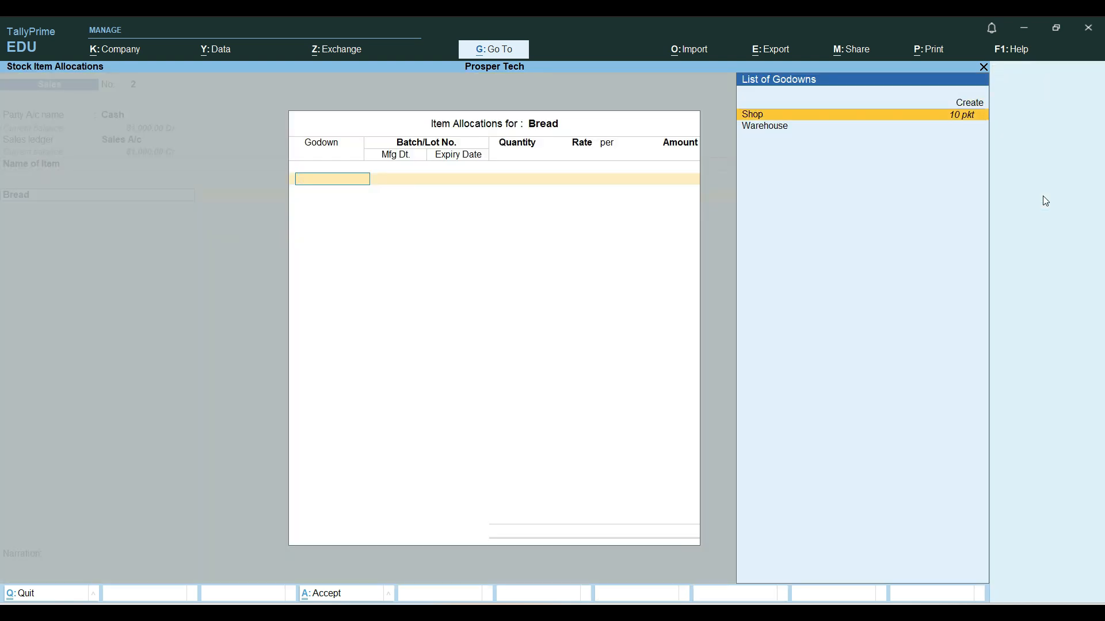
pyautogui.press('Return')
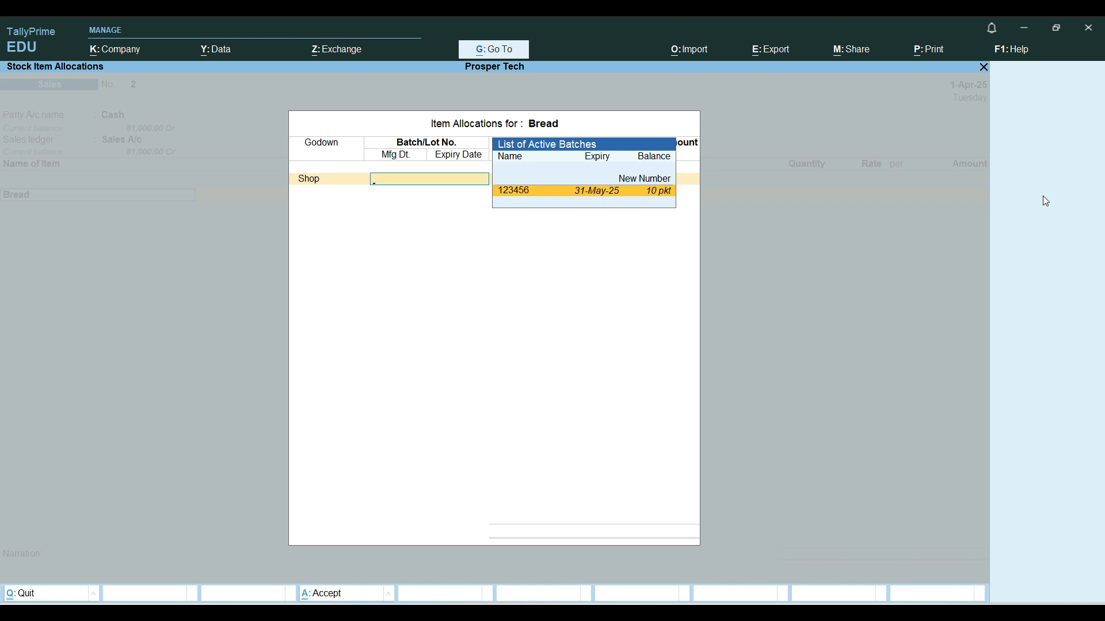
pyautogui.press('Return')
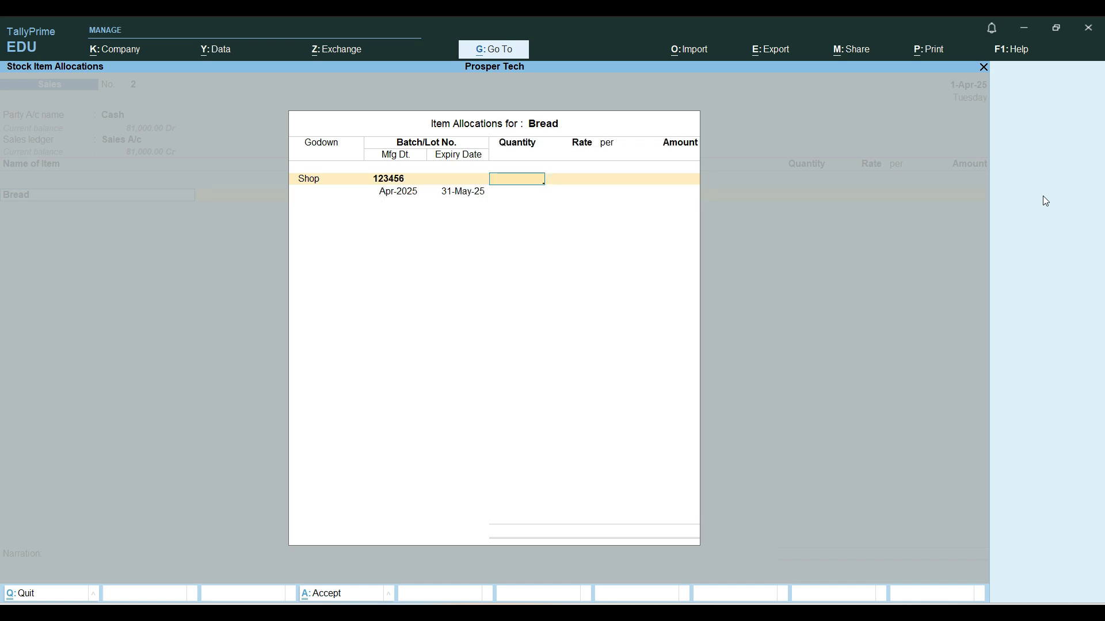
# Enter 5 pkt at a rate of 18 per pkt for the batch and save the sales voucher
pyautogui.write('5')
pyautogui.press('Return')
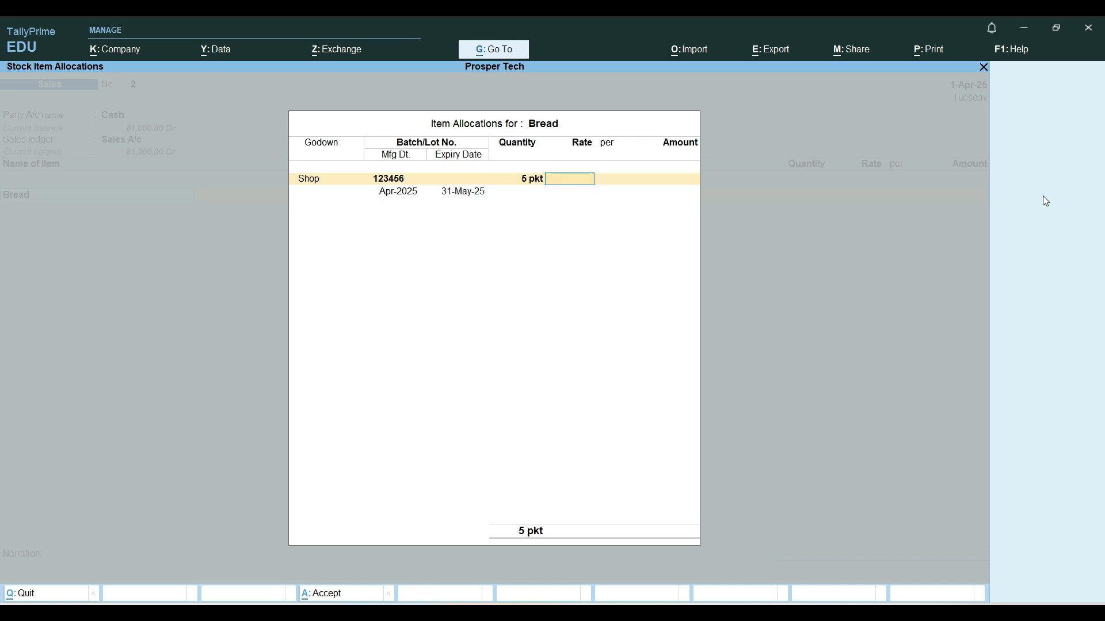
pyautogui.write('18')
pyautogui.press('Return')
pyautogui.press('Return')
pyautogui.press('Return')
pyautogui.press('Return')
pyautogui.press('Return')
pyautogui.press('Return')
pyautogui.press('Return')
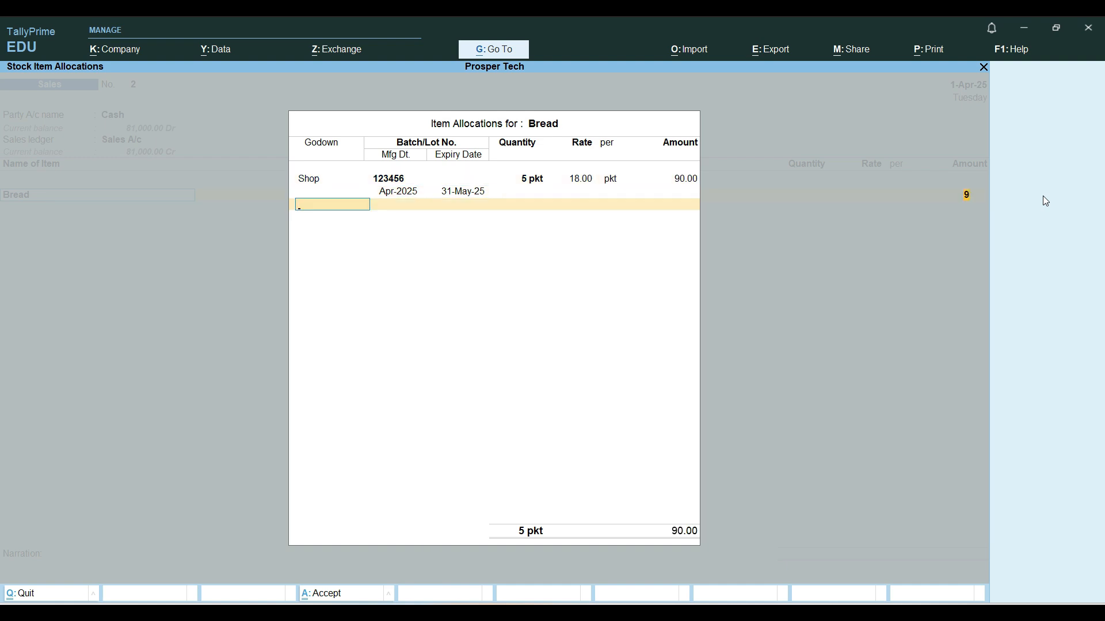
pyautogui.press('Return')
pyautogui.press('Return')
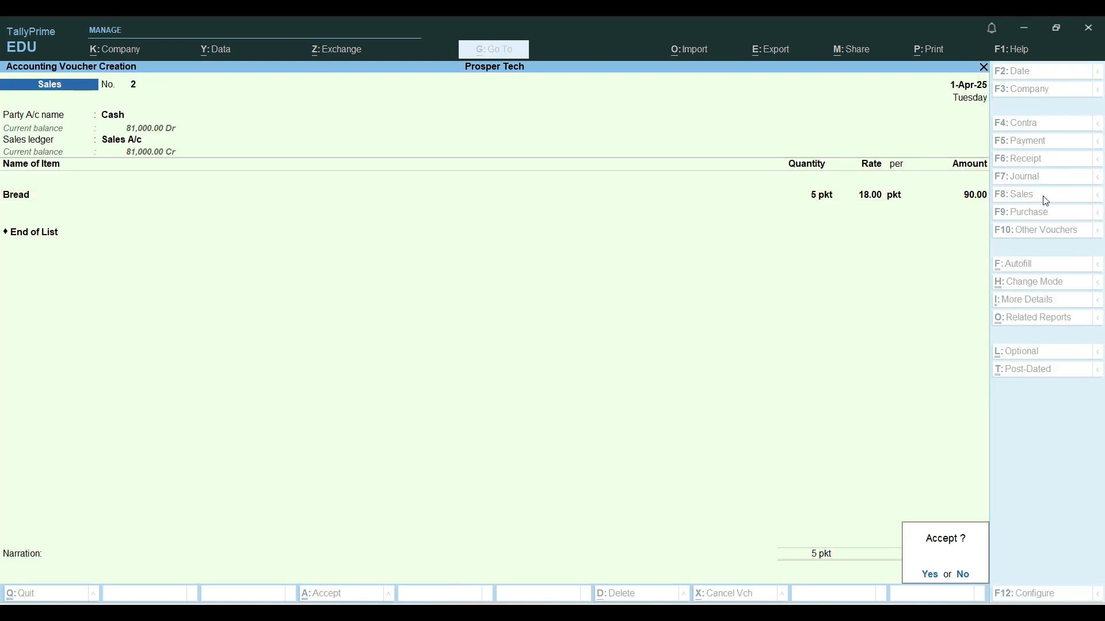
pyautogui.press('Return')
pyautogui.press('Escape')
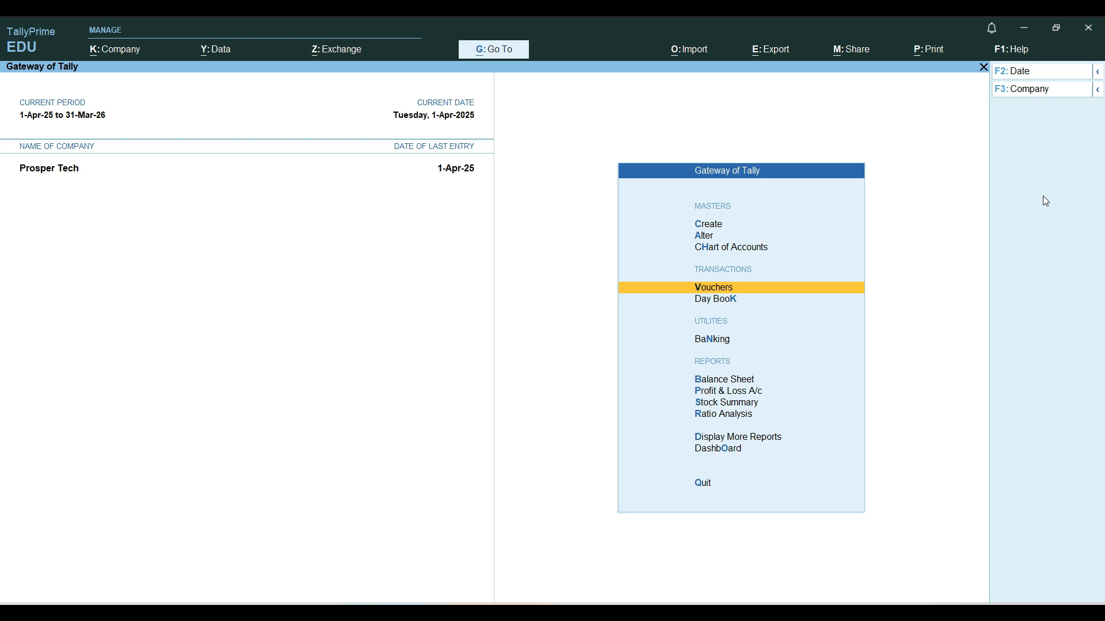
# Open the Balance Sheet in detailed view to check the current assets after the sale
pyautogui.press('Up')
pyautogui.press('Down')
pyautogui.press('Down')
pyautogui.press('Down')
pyautogui.press('Down')
pyautogui.press('Return')
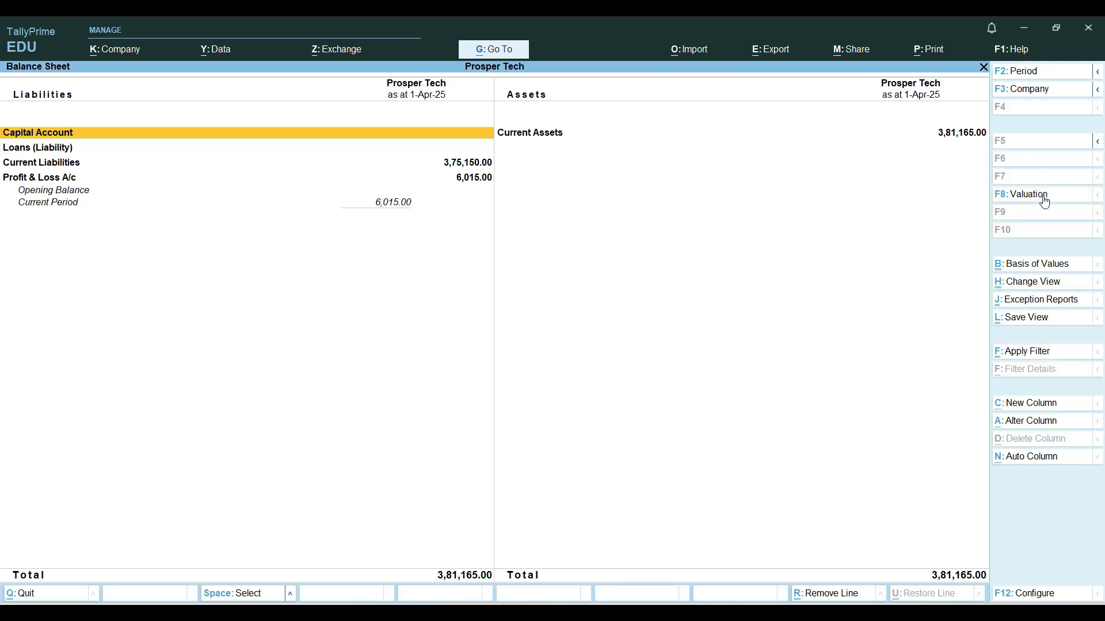
pyautogui.hotkey('alt', 'F5')
pyautogui.press('Down')
pyautogui.press('Down')
pyautogui.press('Right')
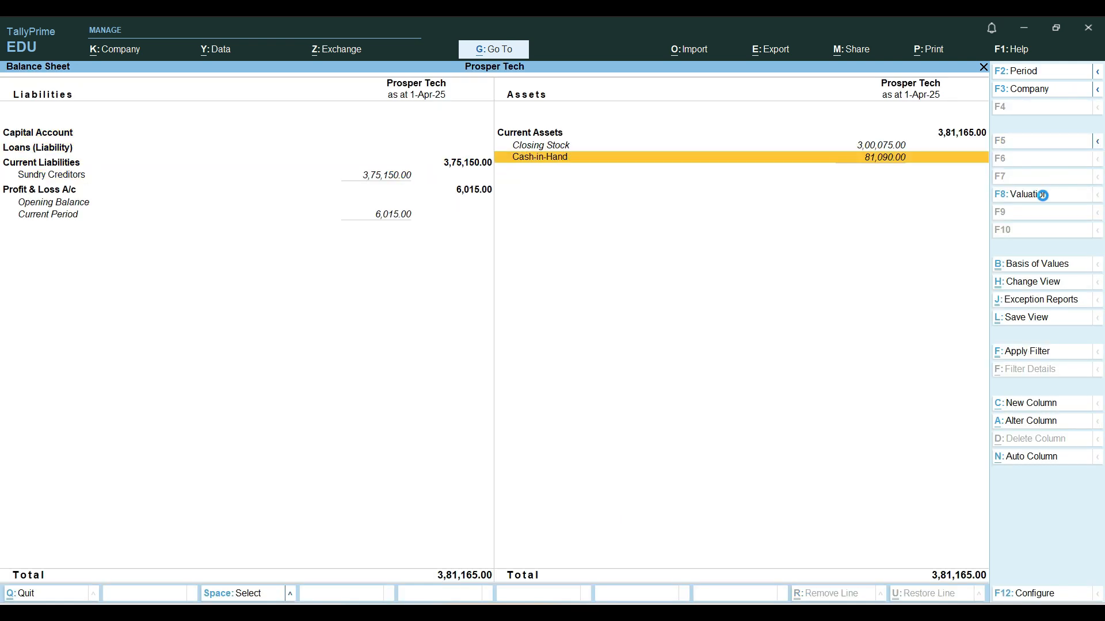
# Examine Bread's remaining quantity and value under Closing Stock and return to the Gateway of Tally
pyautogui.press('Return')
pyautogui.press('Escape')
pyautogui.press('Up')
pyautogui.press('Return')
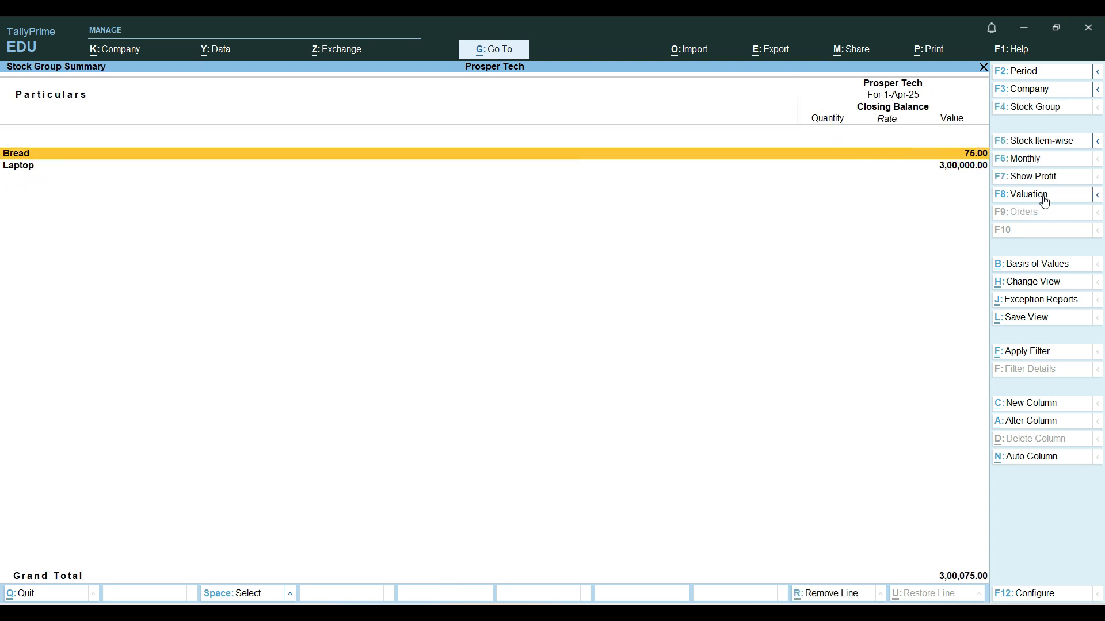
pyautogui.press('Return')
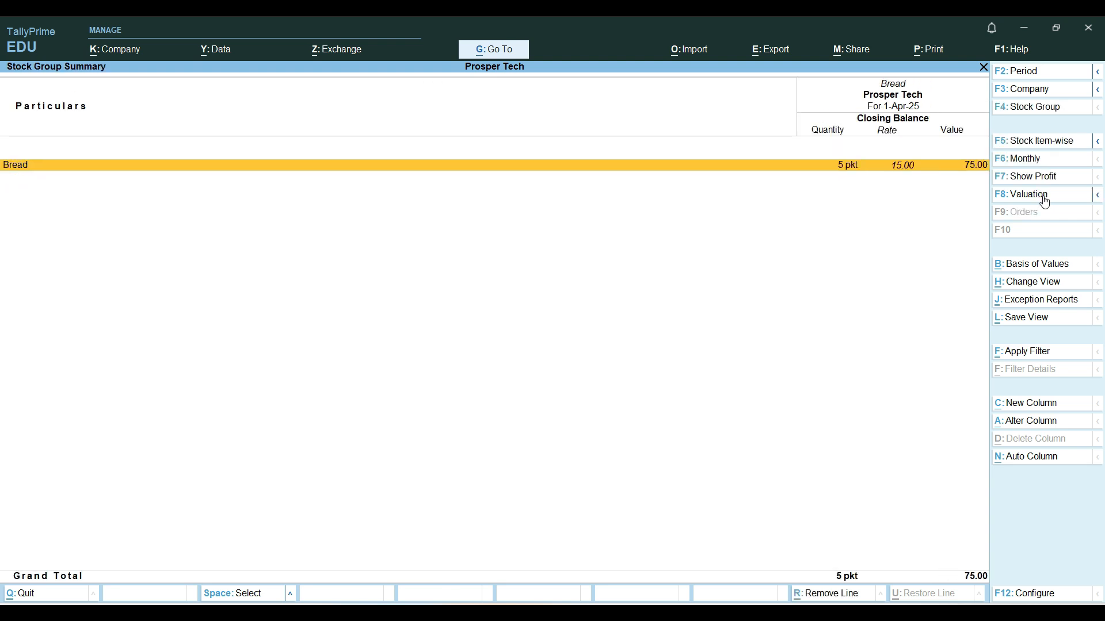
pyautogui.press('Escape')
pyautogui.press('Escape')
pyautogui.press('Escape')
# Start another sales voucher with Cash as the party account and Sales A/c as the sales ledger
pyautogui.press('Up')
pyautogui.press('Up')
pyautogui.press('Up')
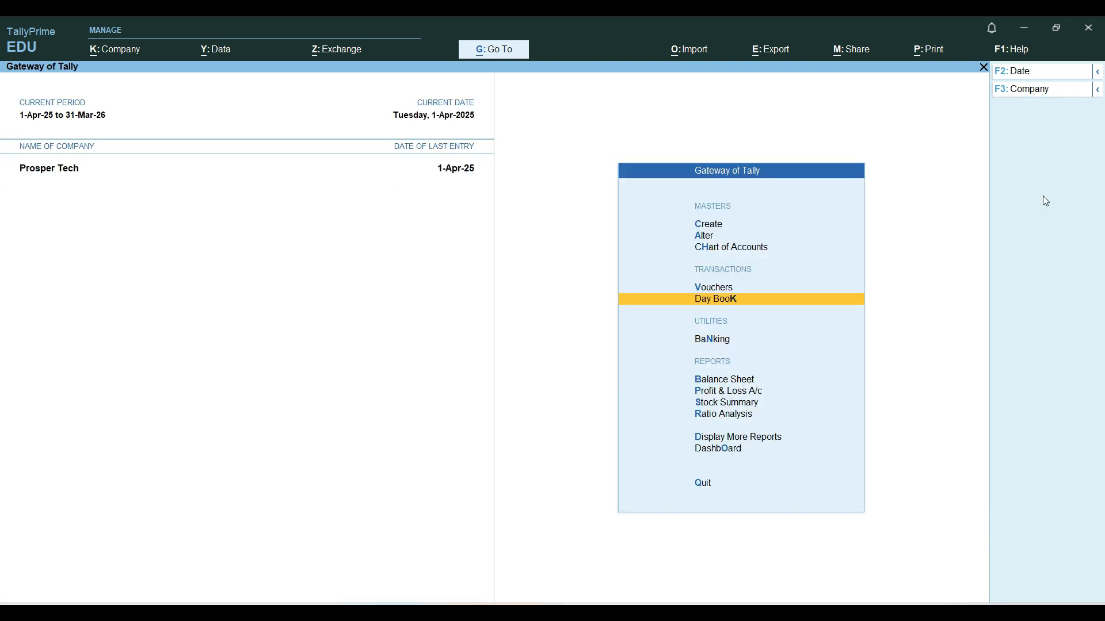
pyautogui.press('Return')
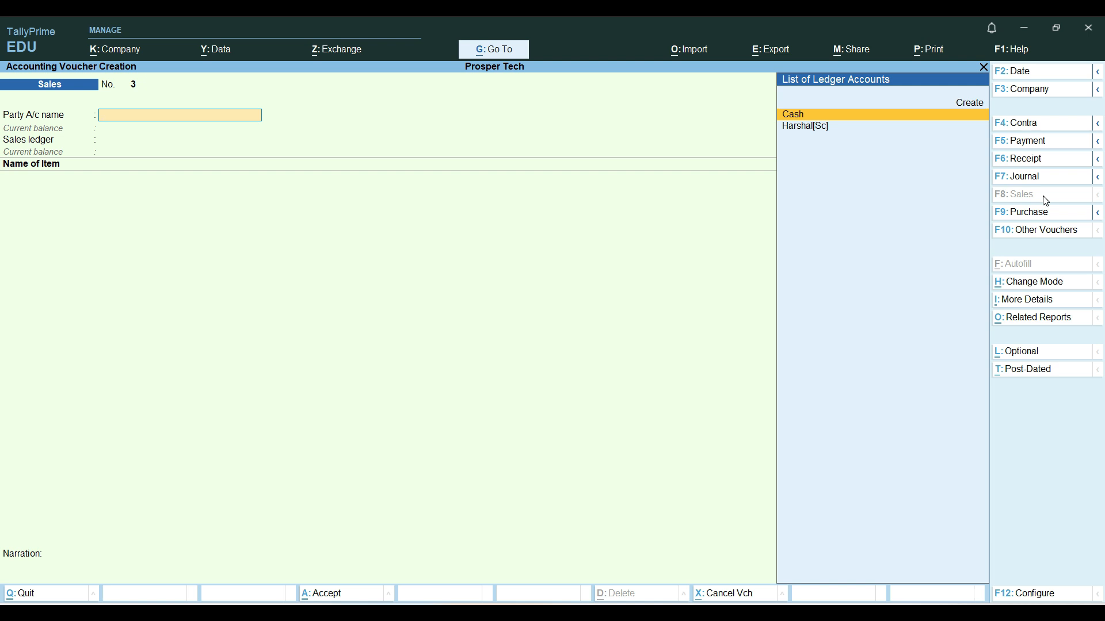
pyautogui.press('Return')
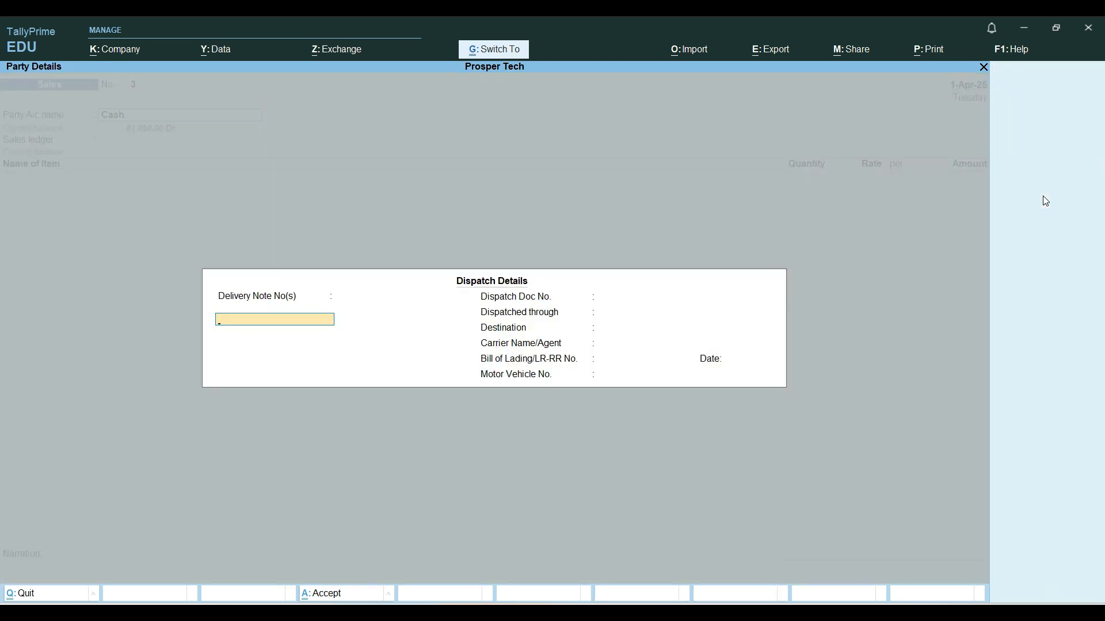
pyautogui.hotkey('ctrl', 'a')
pyautogui.hotkey('ctrl', 'a')
pyautogui.press('Return')
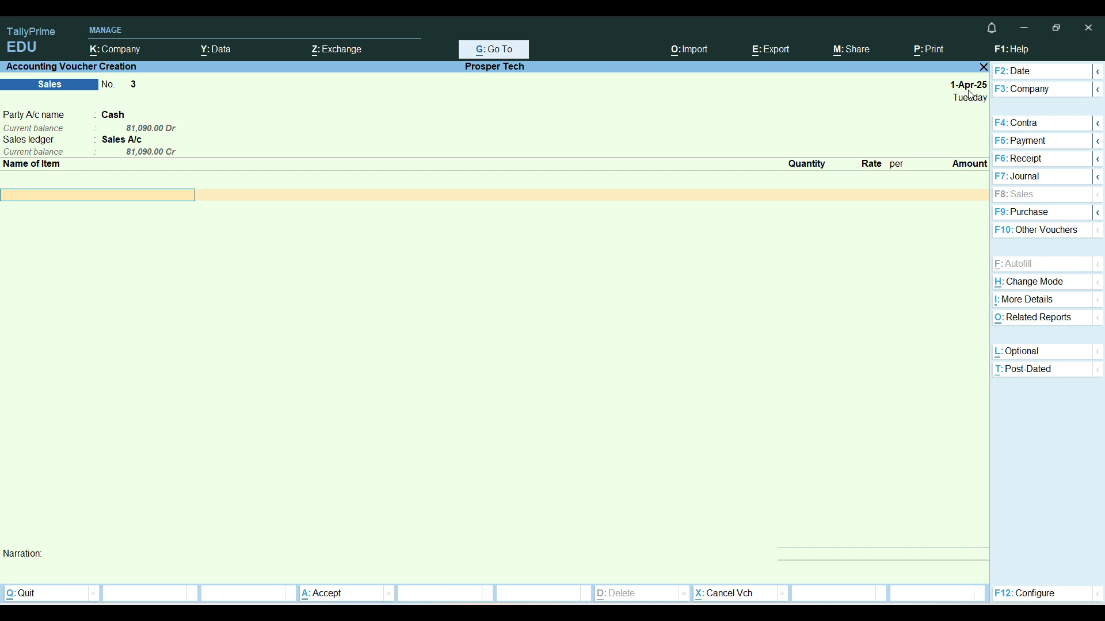
# Set the new sales voucher's date to 1-Jun-25
pyautogui.click(1019, 73)
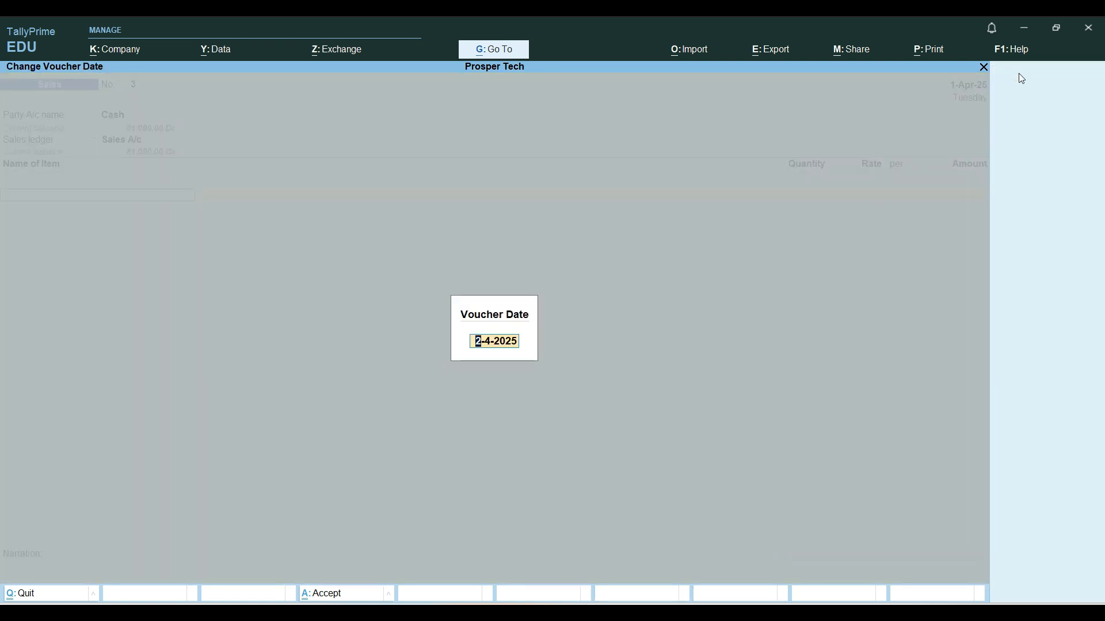
pyautogui.write('1-6')
pyautogui.press('Return')
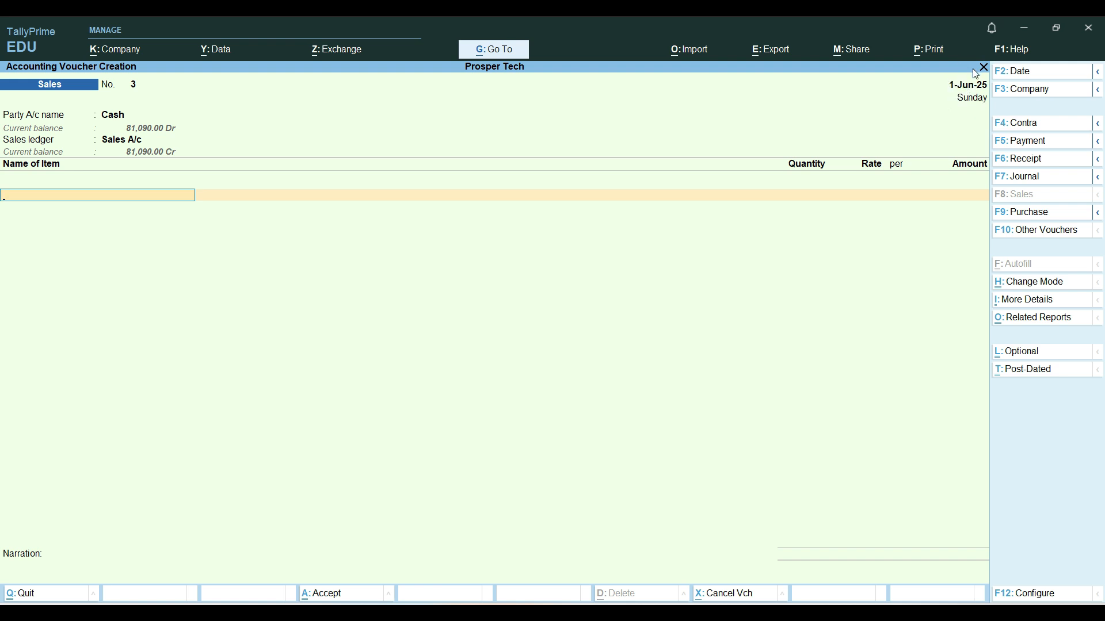
# Add Bread as the sales voucher's item and choose the Shop godown to list its active batches
pyautogui.write('Br')
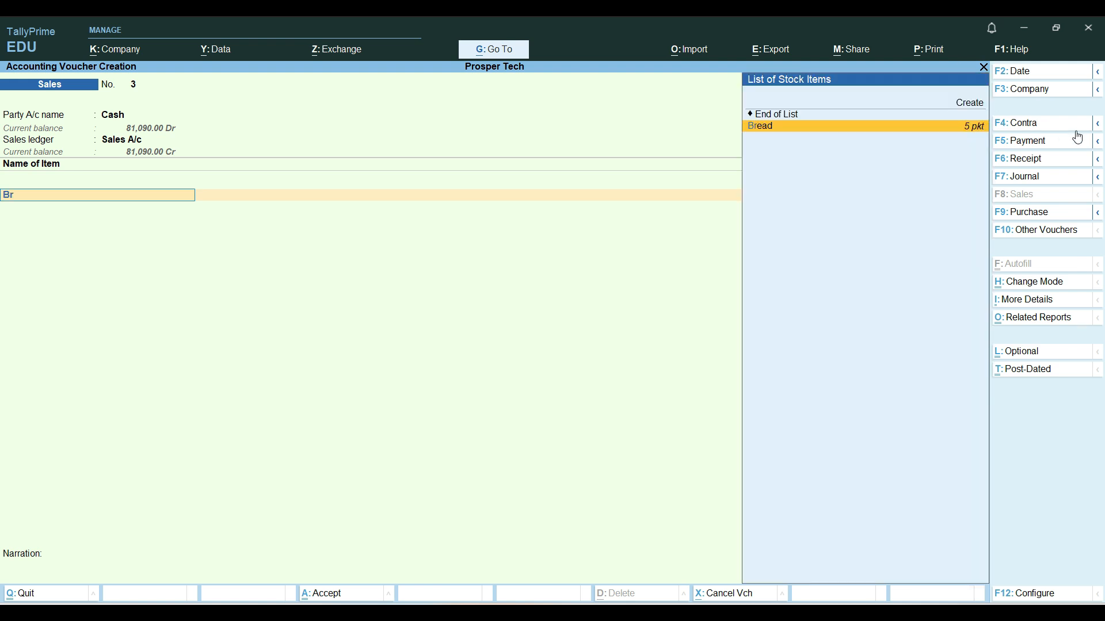
pyautogui.click(966, 136)
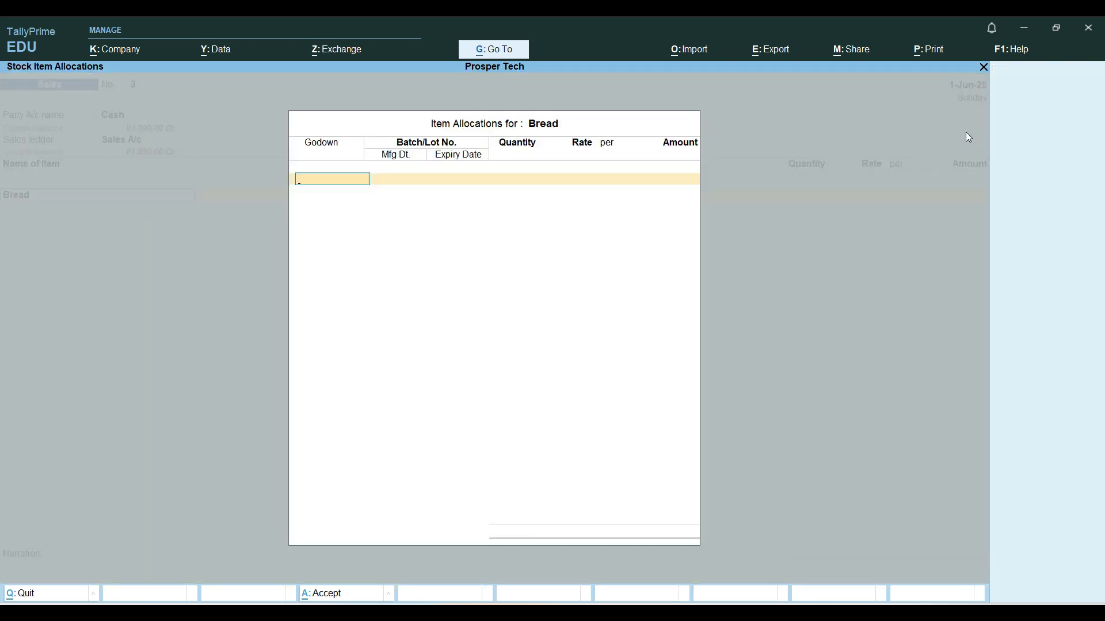
pyautogui.press('Down')
pyautogui.press('Return')
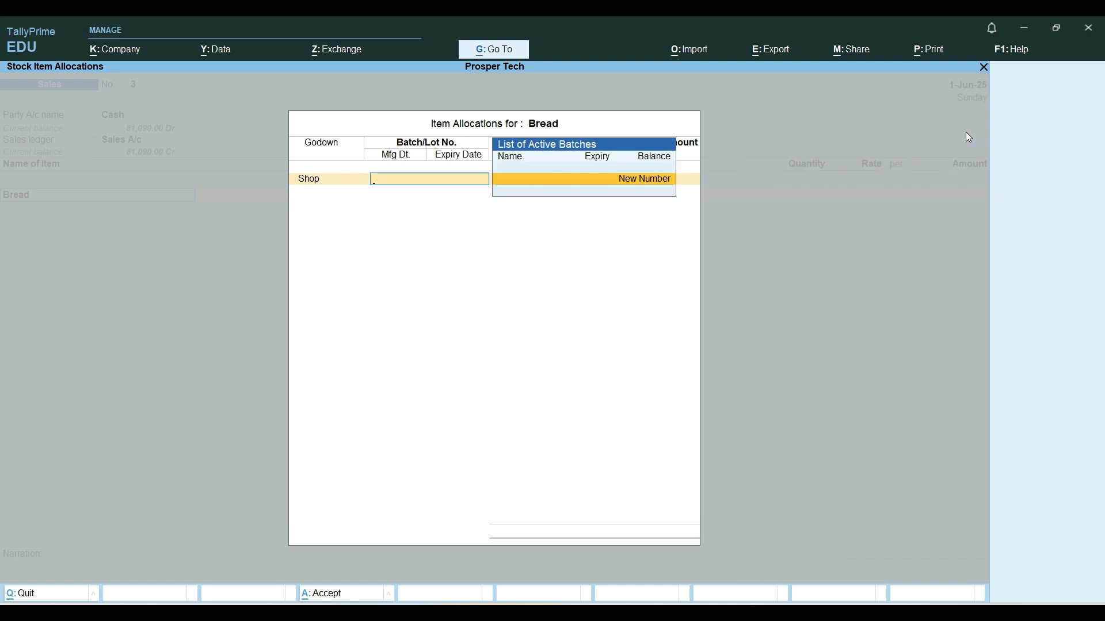